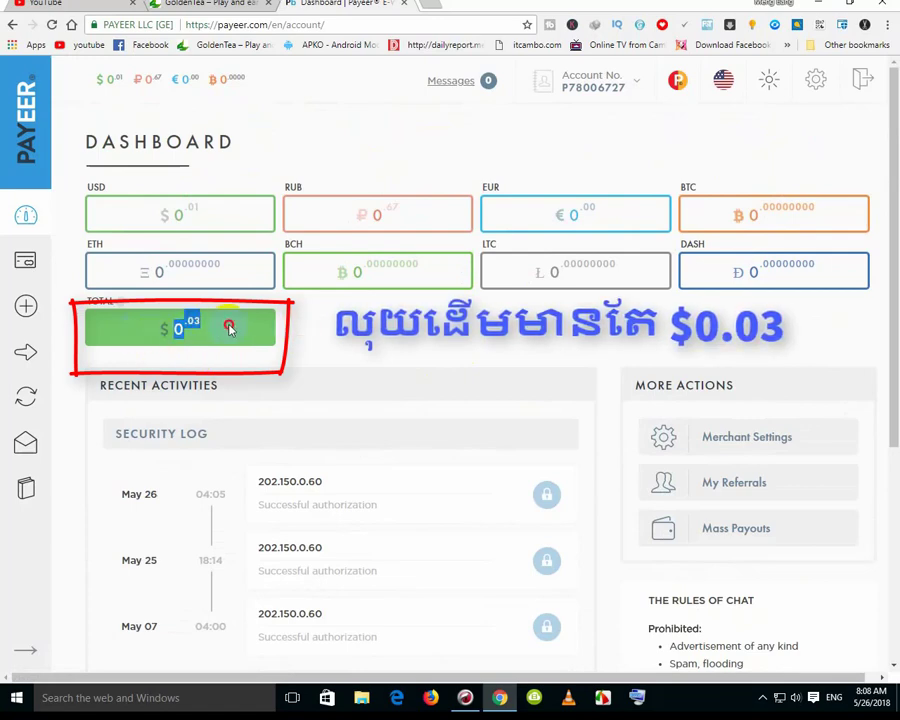
Point out the starting $0.03 total balance, the .01 USD balance and Personalization DONE status
left_click(120, 327)
left_click_drag(180, 220, 225, 222)
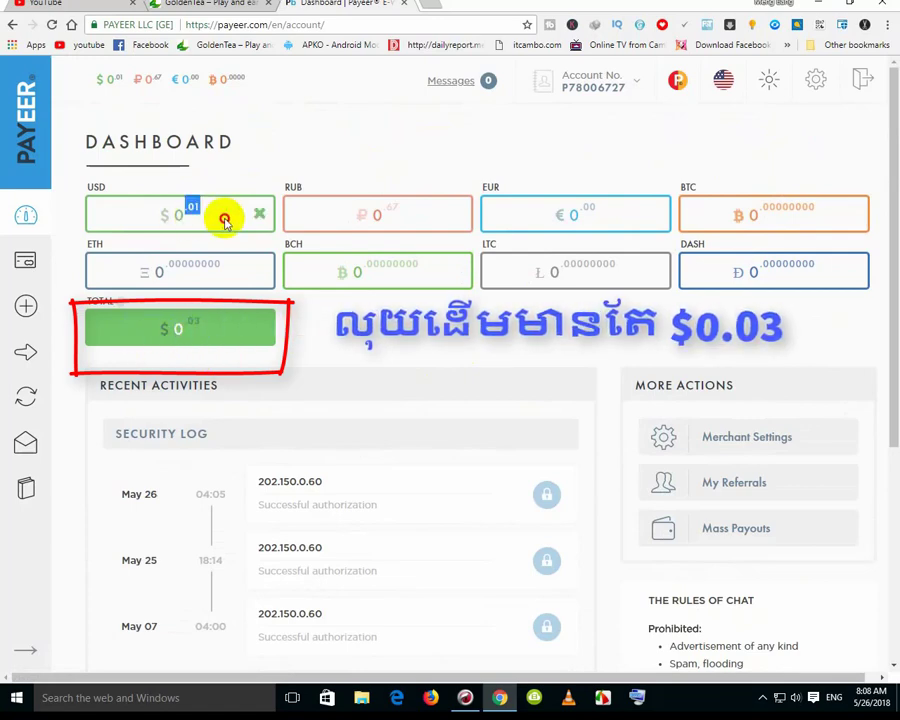
left_click(370, 138)
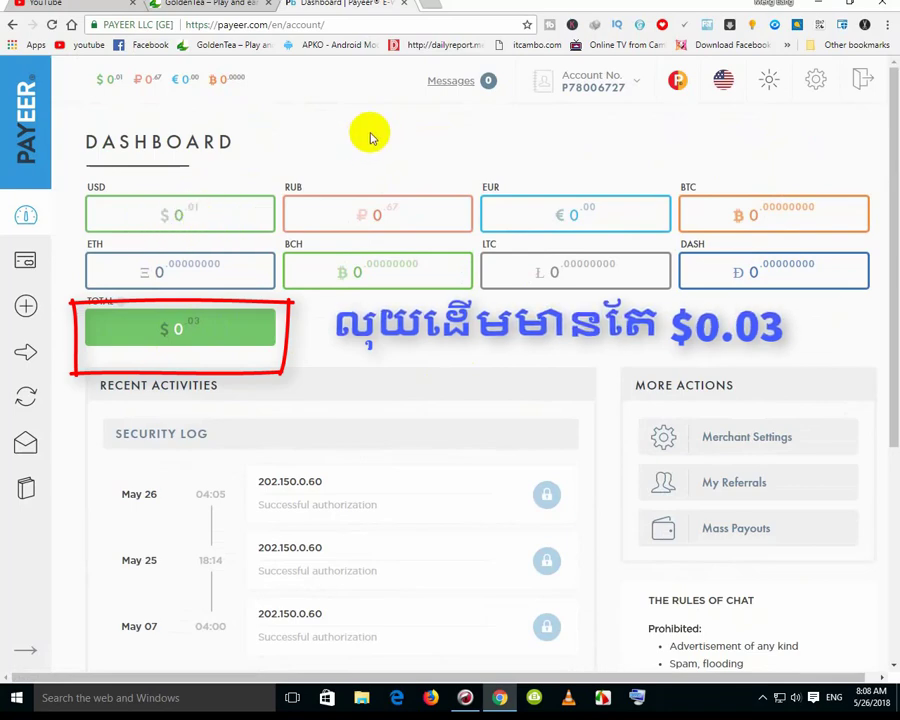
mouse_move(631, 80)
mouse_move(560, 136)
left_mouse_down()
mouse_move(607, 137)
mouse_move(583, 177)
mouse_move(602, 187)
mouse_move(623, 180)
left_mouse_up()
left_click(563, 178)
Show the VERIFIED account type and the Personalization DONE status in the account details
left_click(693, 127)
mouse_move(766, 79)
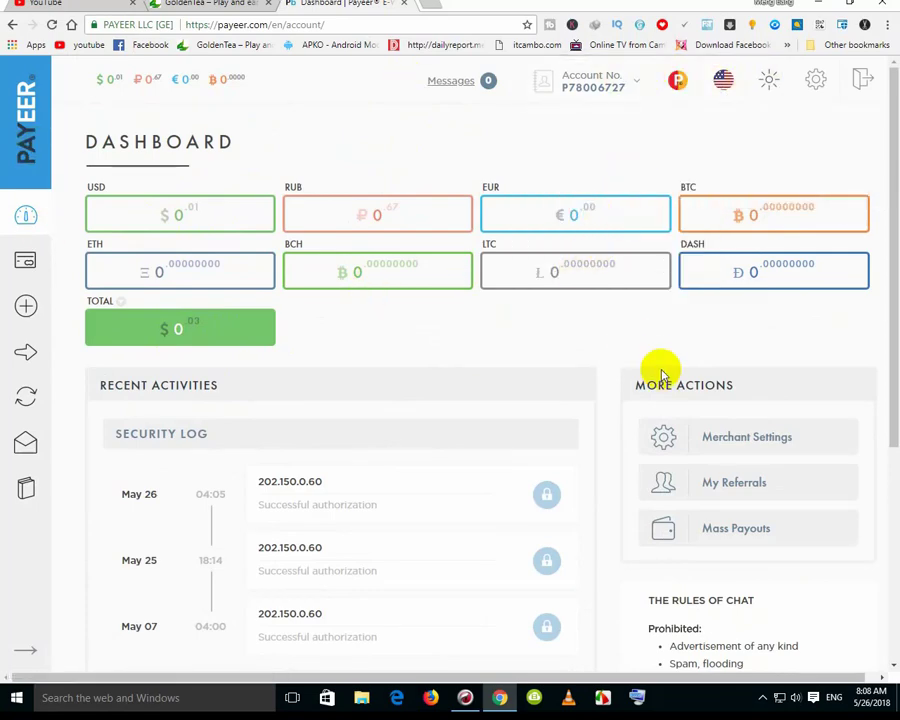
scroll(655, 360, "down", 3)
scroll(345, 402, "up", 3)
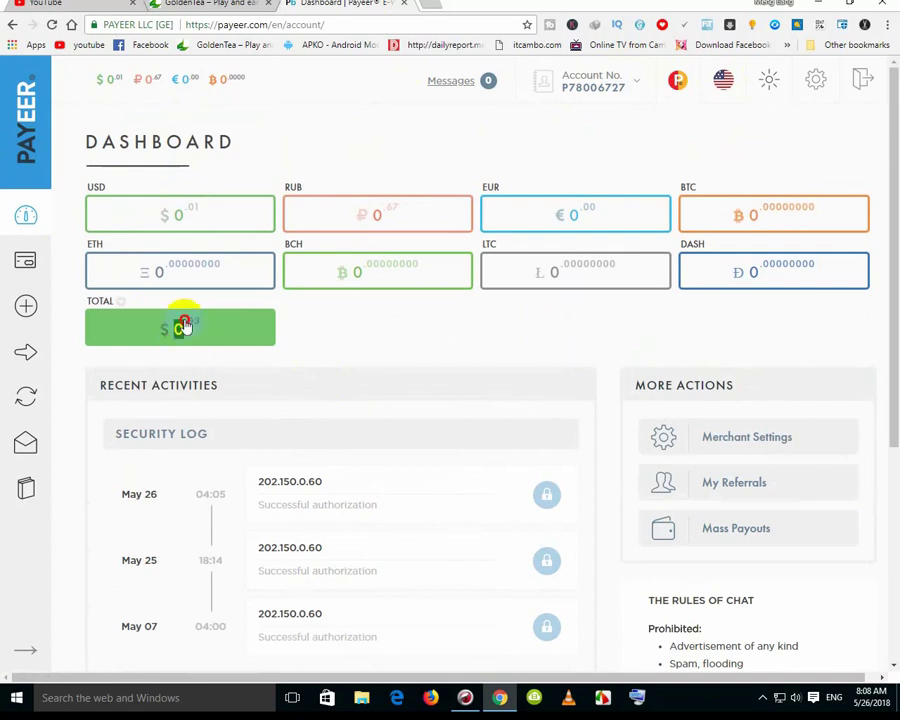
left_click(603, 76)
left_click_drag(561, 120, 597, 143)
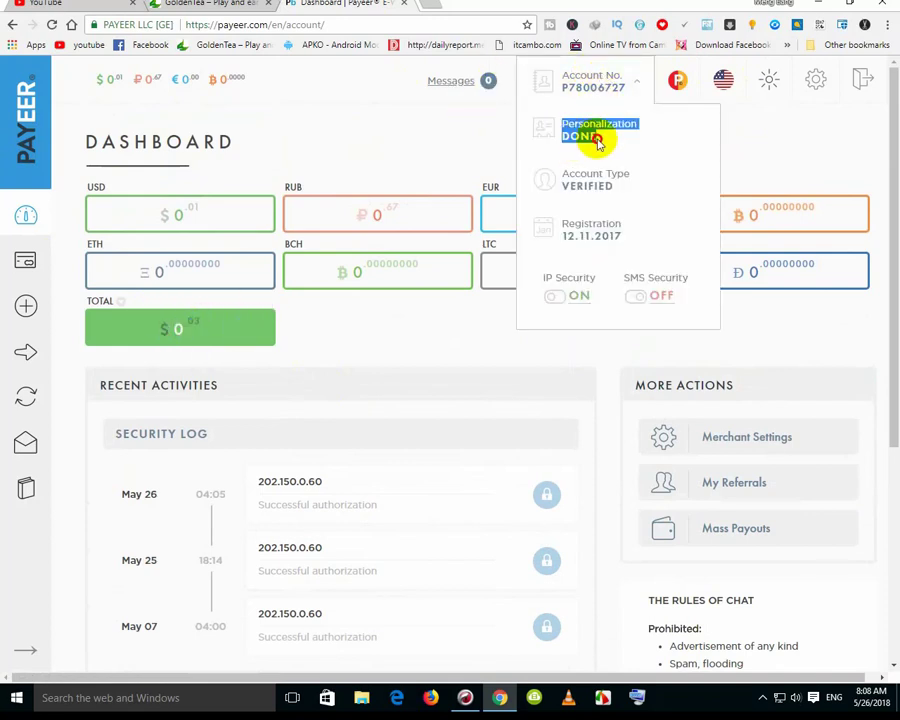
left_click(576, 182)
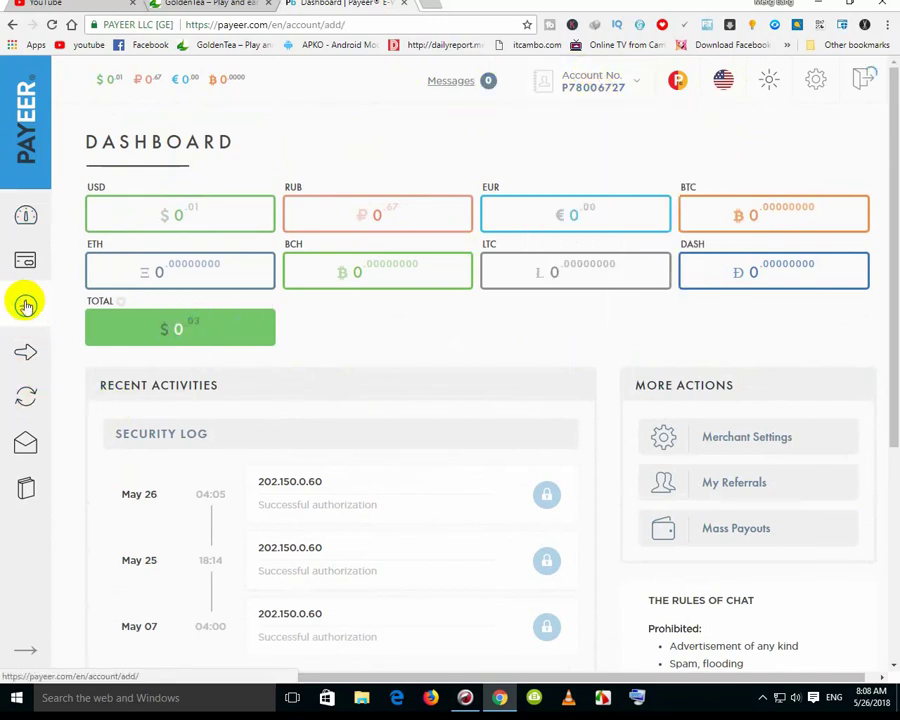
Create a 20 USD add-funds invoice and scroll down to its payment options
left_click(26, 305)
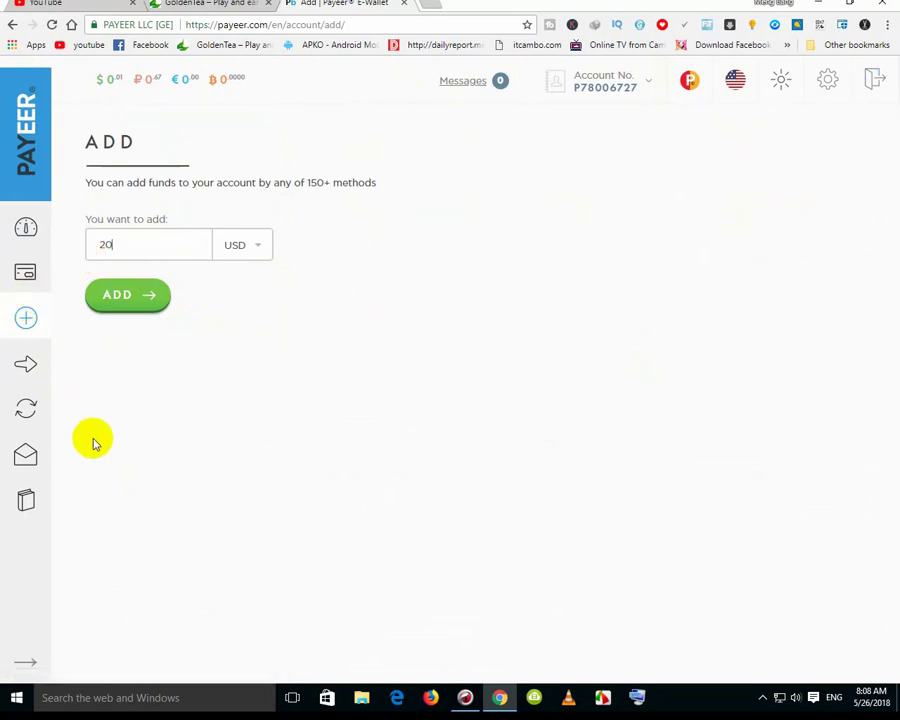
left_click(124, 299)
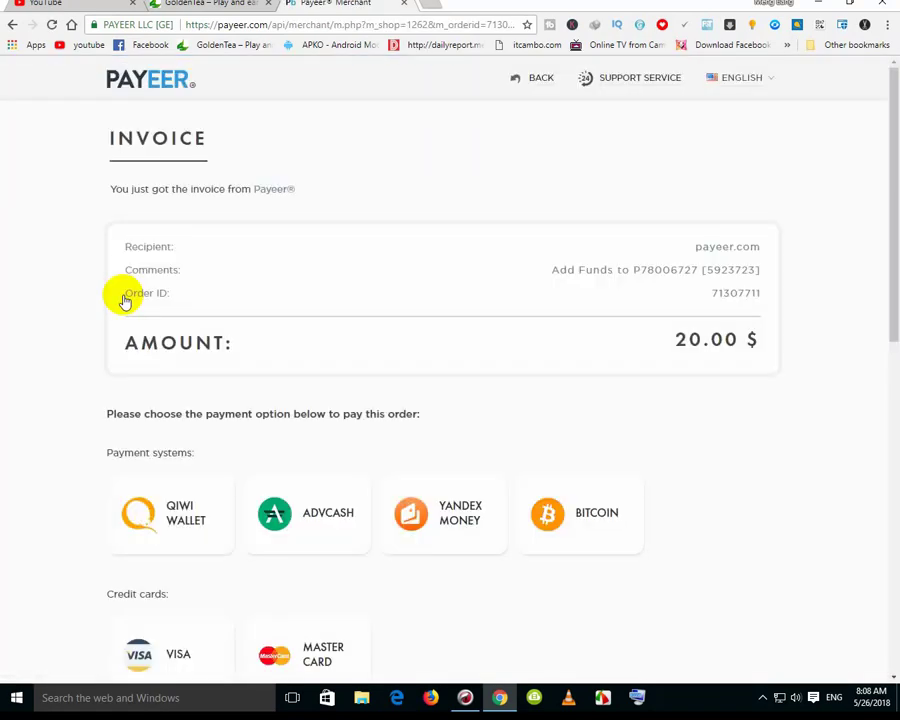
left_click_drag(676, 341, 751, 342)
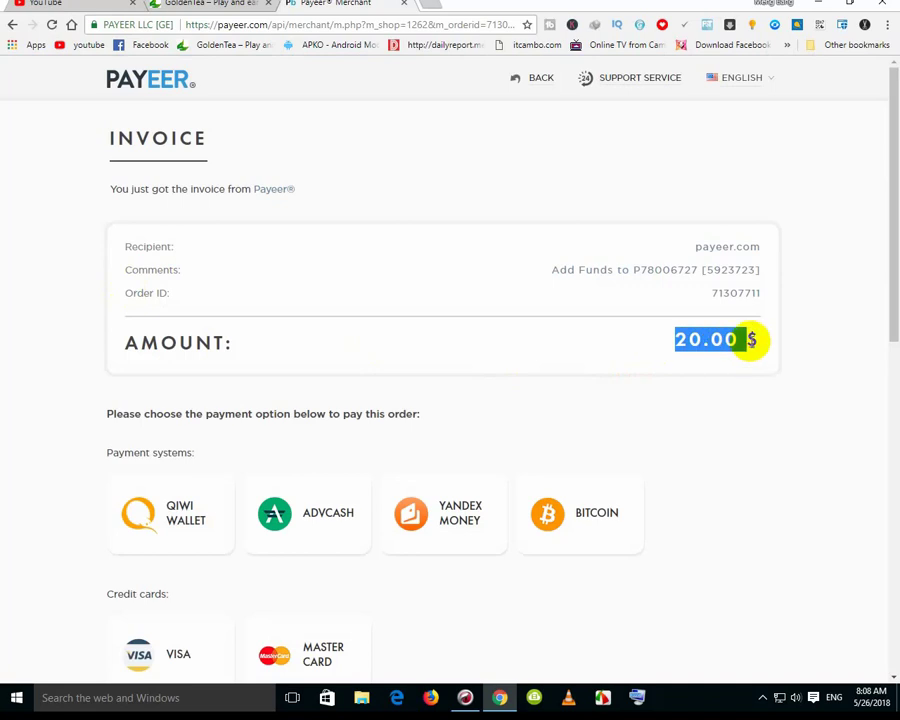
left_click(745, 348)
scroll(141, 506, "down", 3)
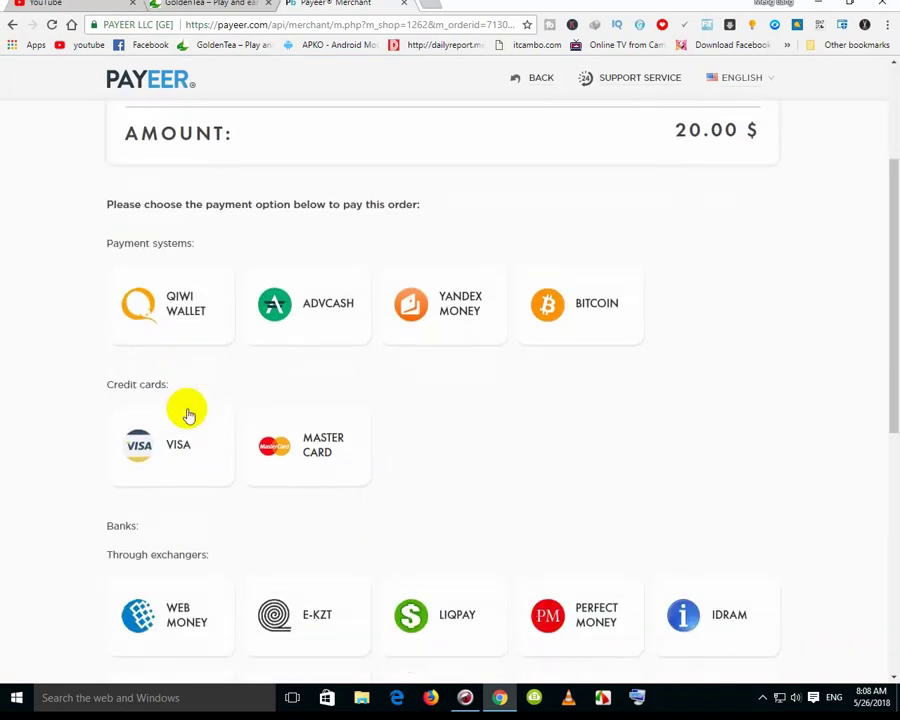
mouse_move(140, 393)
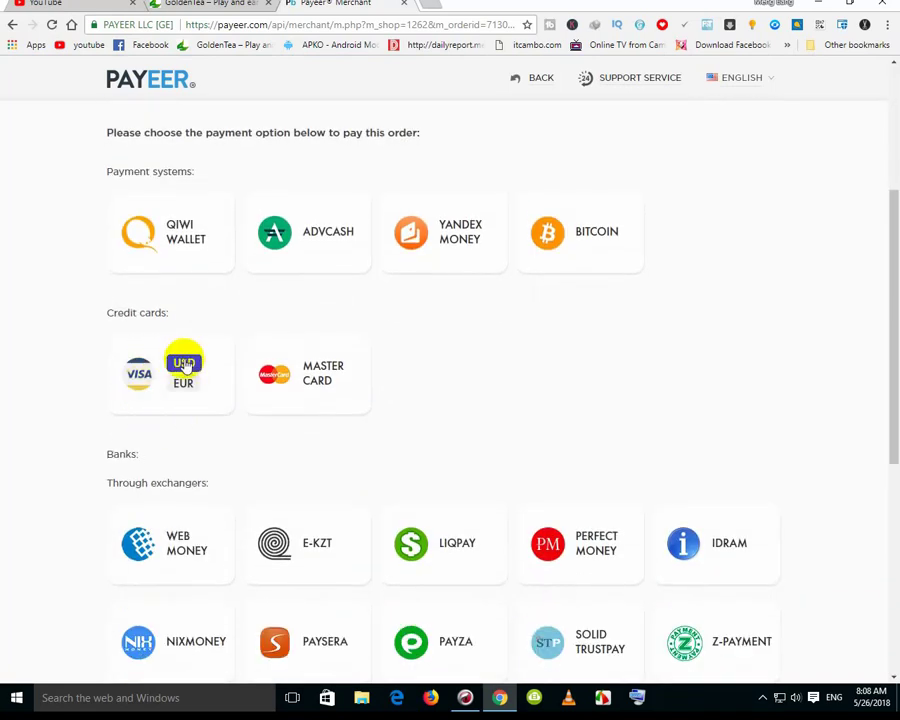
Choose Visa in USD and replace the contact phone number with a new one
left_click(183, 364)
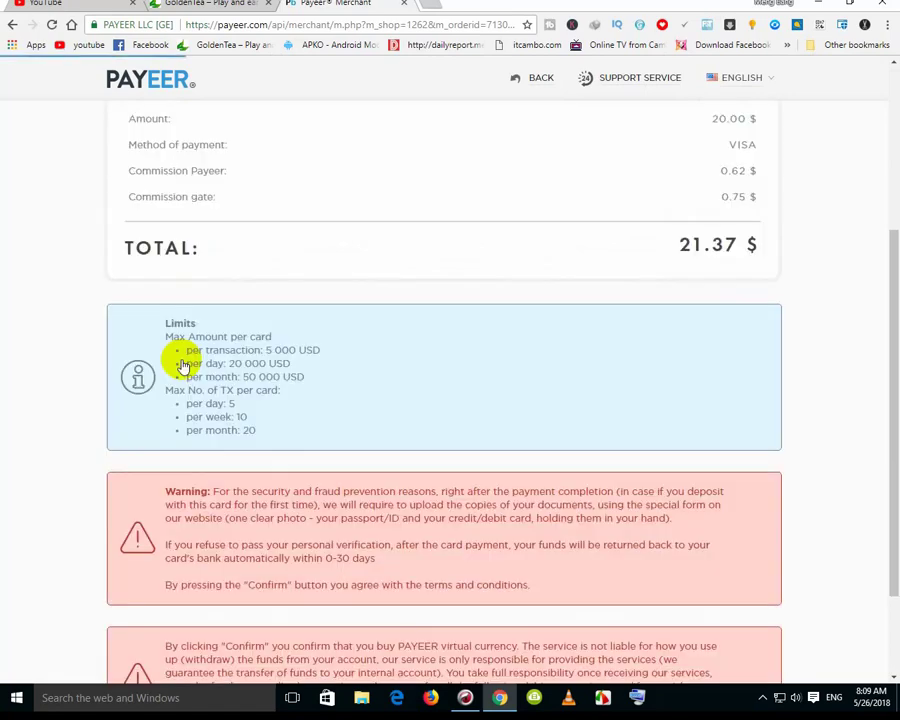
double_click(187, 281)
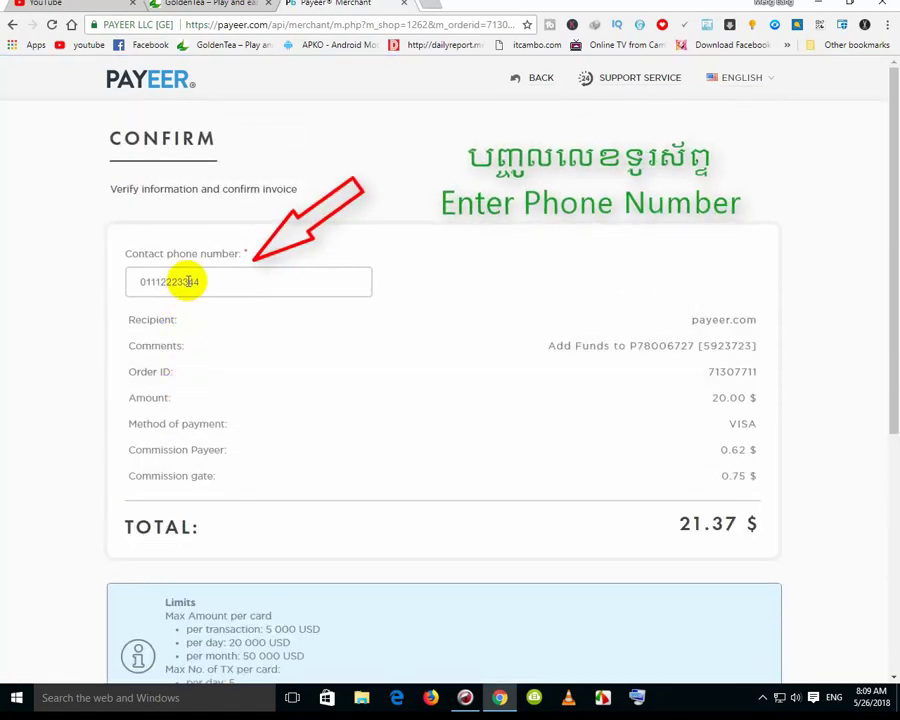
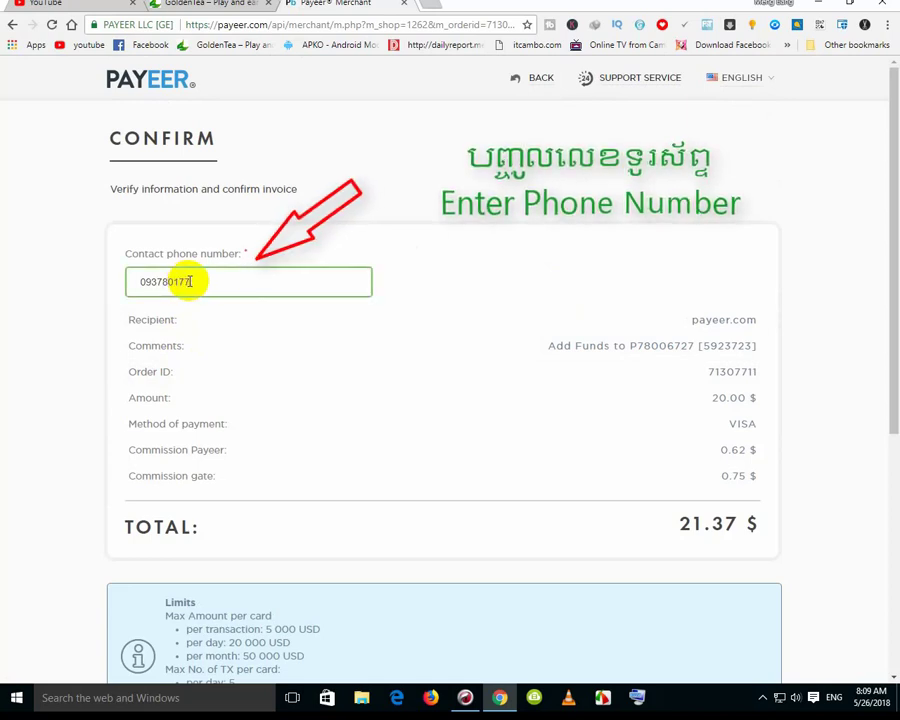
Review the 20.00 $ amount, VISA method, 0.75 $ gate and 0.62 $ Payeer commissions
scroll(195, 277, "down", 1)
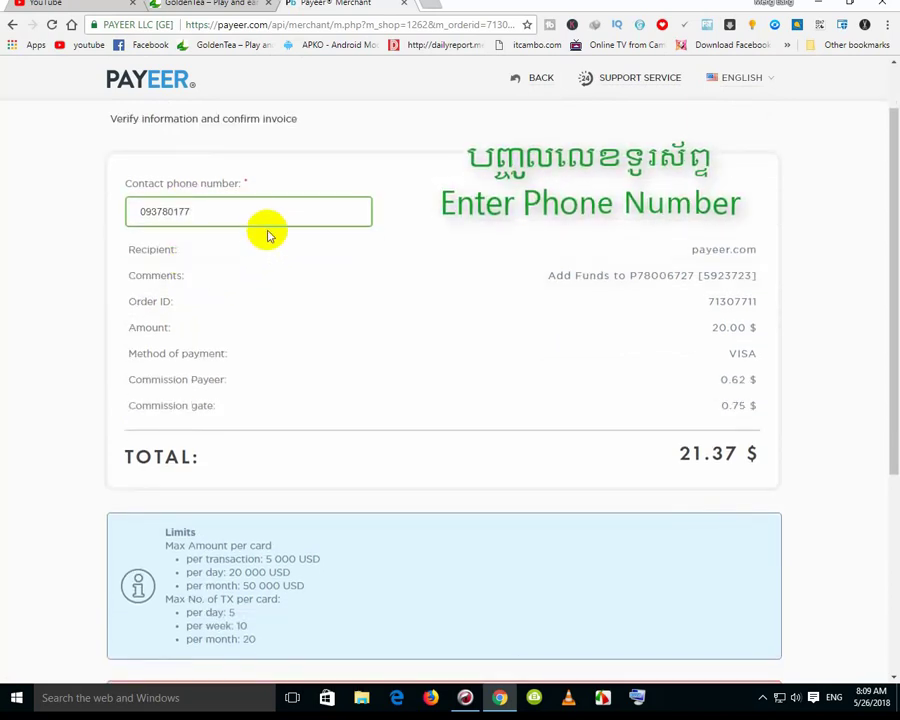
scroll(615, 216, "down", 1)
scroll(622, 218, "down", 1)
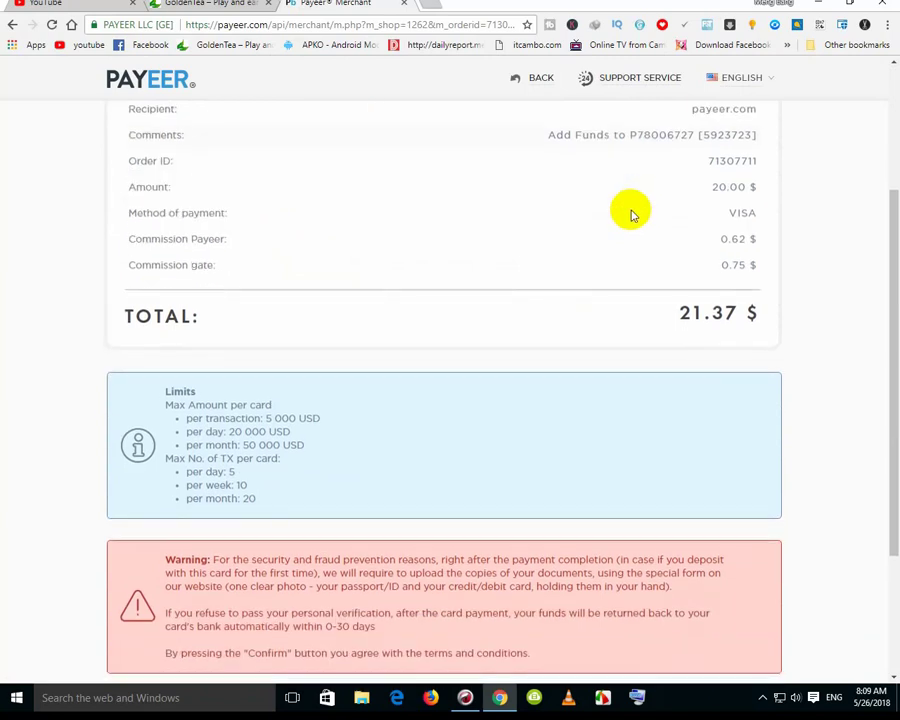
double_click(720, 187)
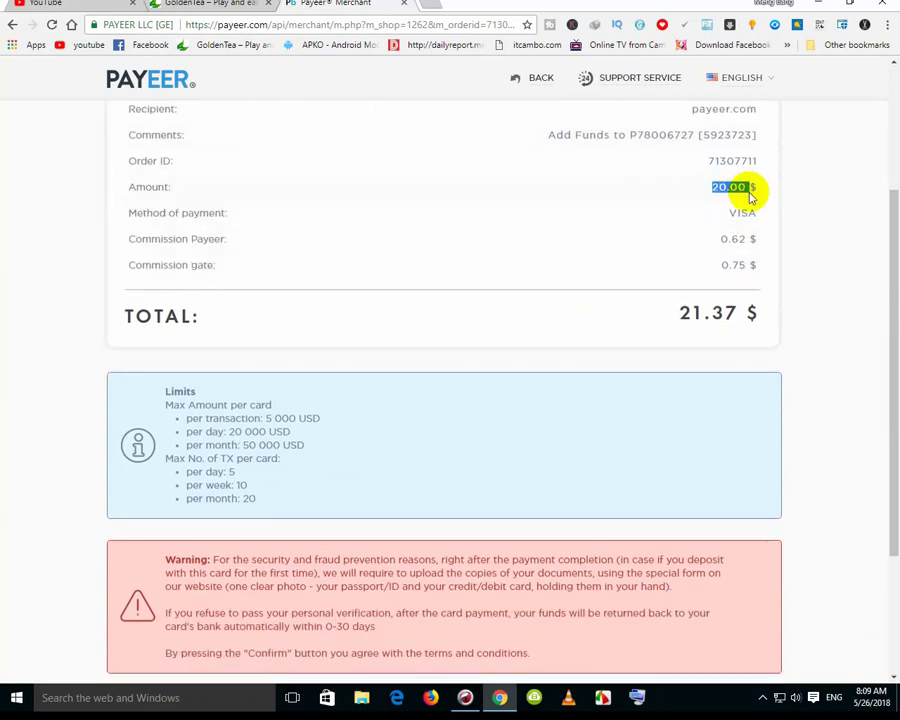
double_click(728, 213)
double_click(738, 264)
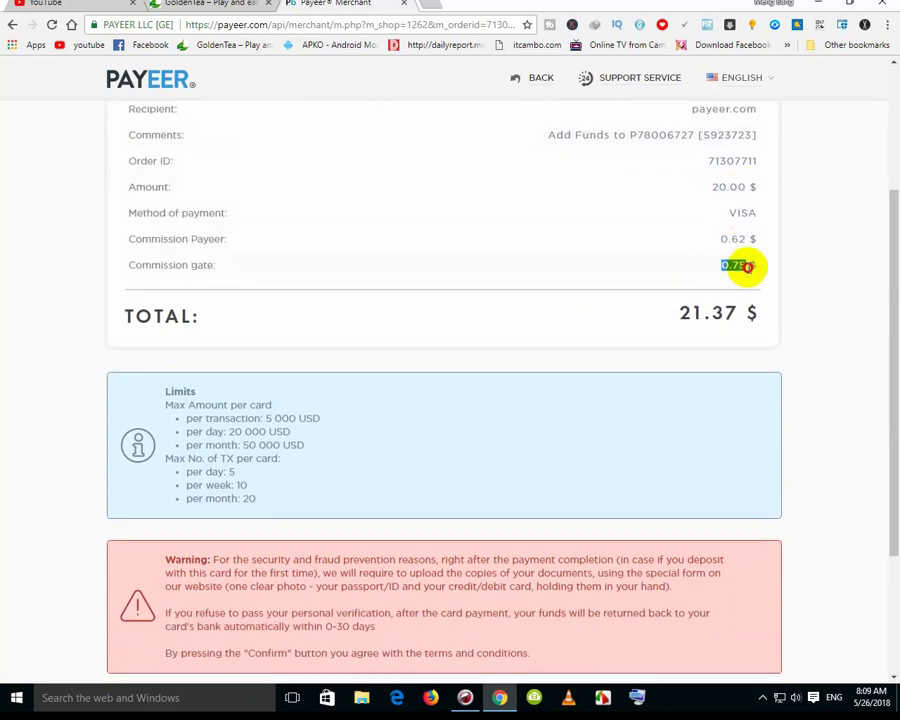
double_click(738, 240)
left_click(740, 263)
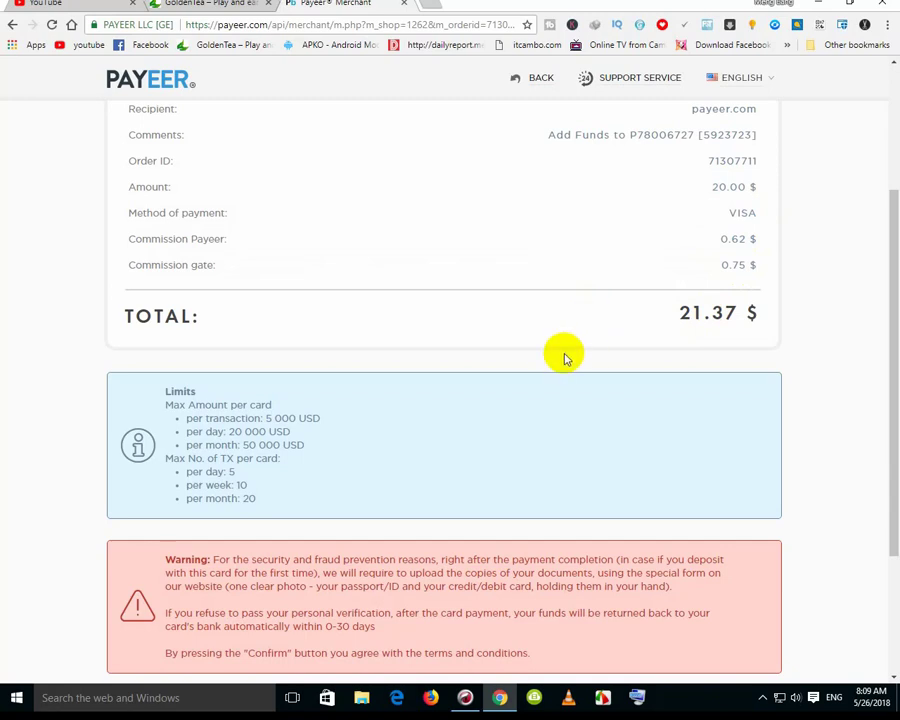
Confirm the order for the 21.37 $ card payment
scroll(562, 356, "up", 1)
scroll(549, 377, "up", 2)
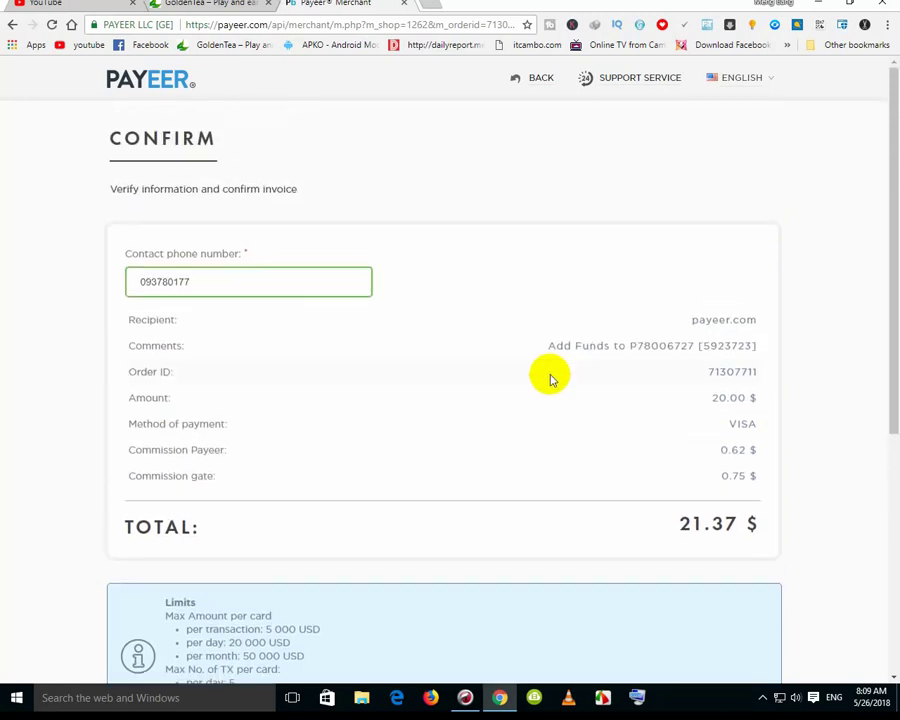
scroll(549, 377, "down", 5)
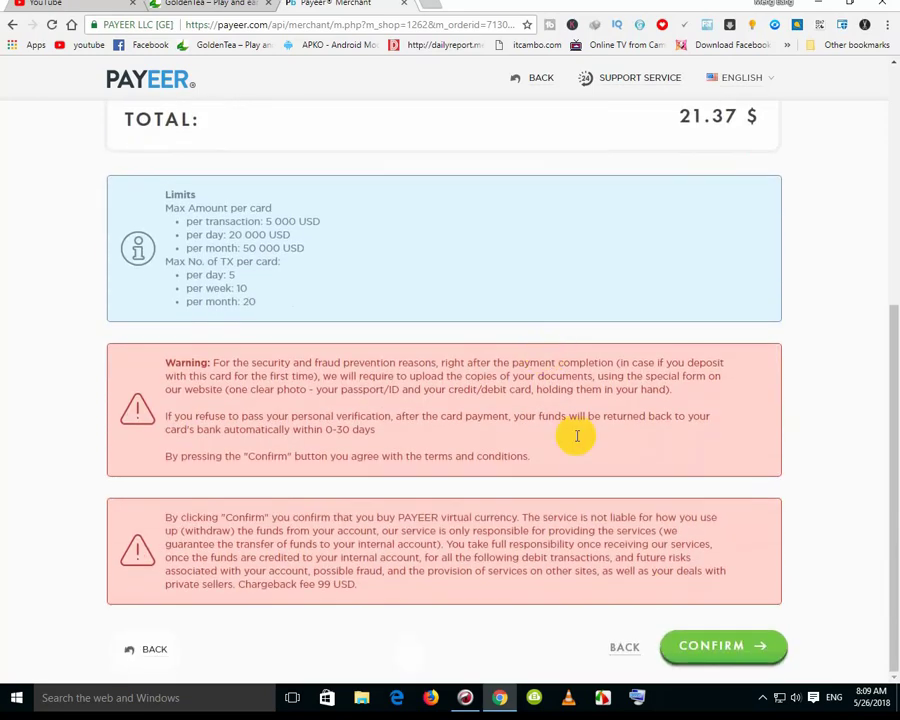
left_click(727, 660)
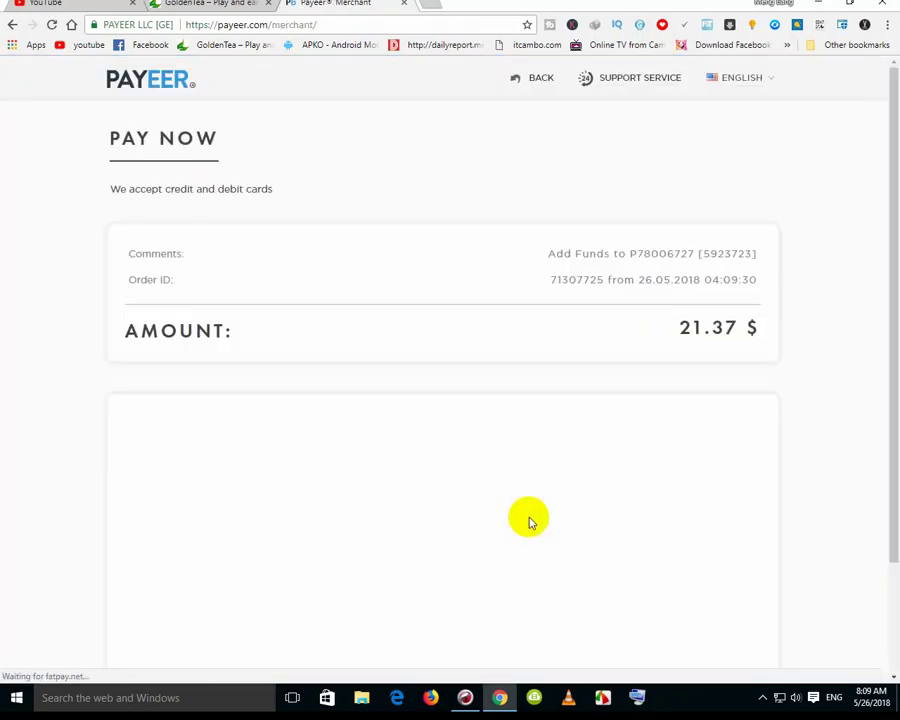
Fill in the card number and set the card's expiry month to 12
scroll(530, 517, "down", 1)
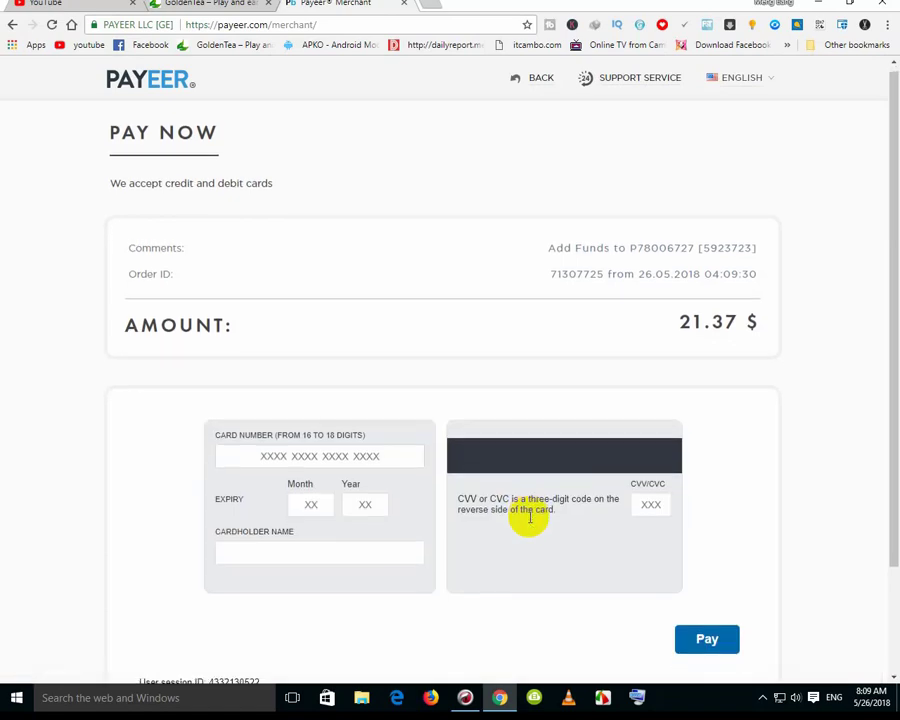
scroll(530, 517, "down", 2)
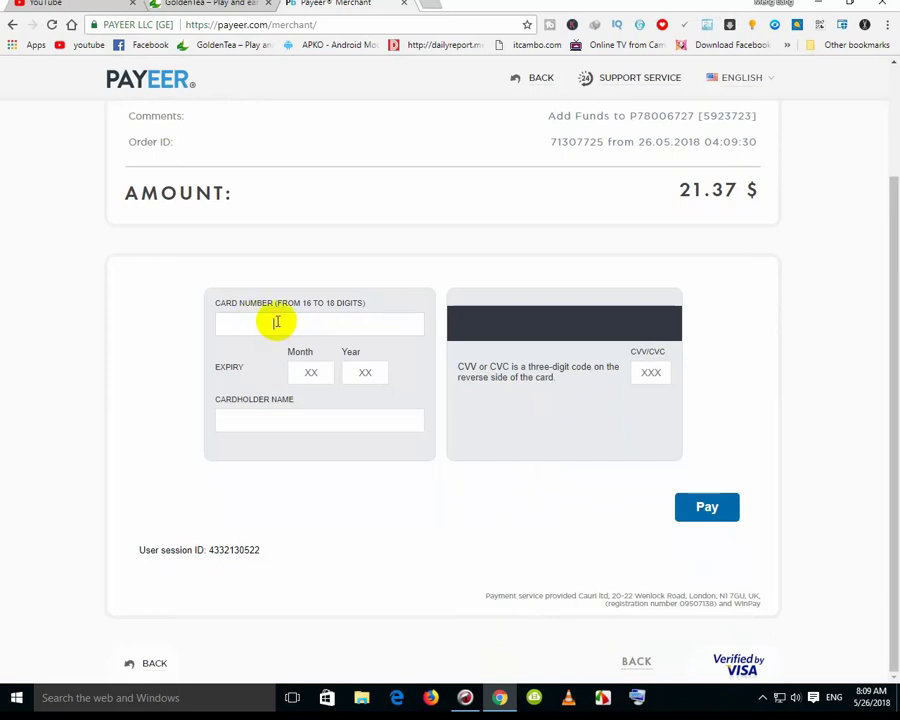
left_click(241, 330)
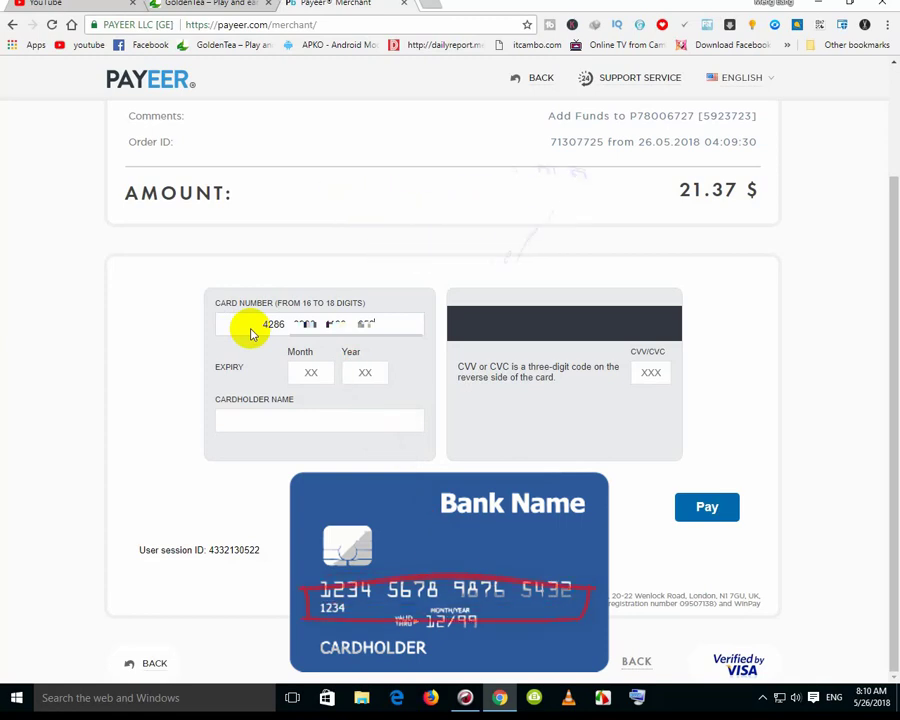
left_click(305, 376)
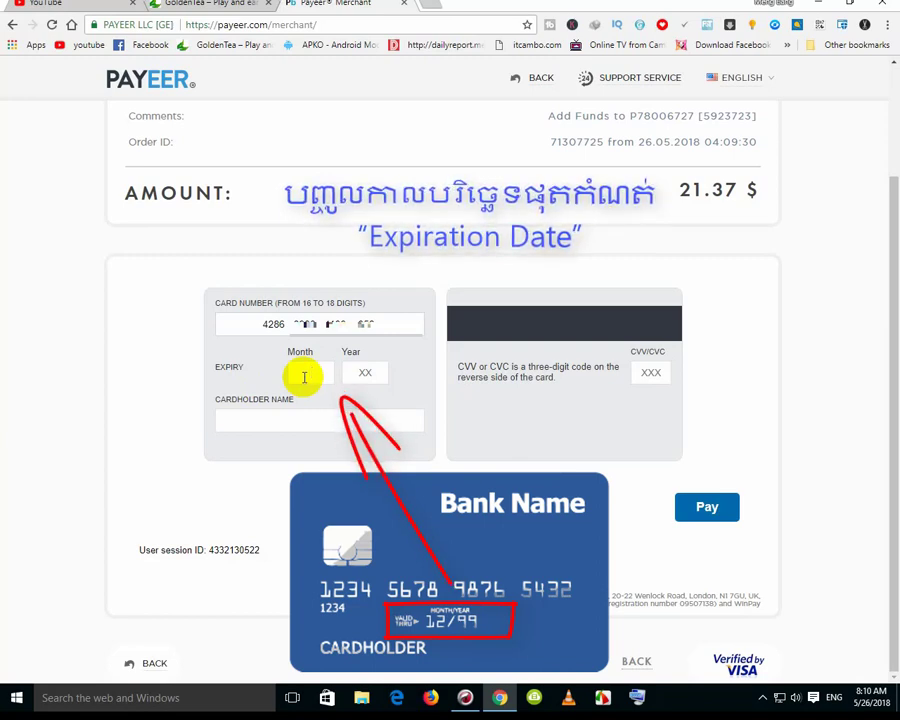
type("12")
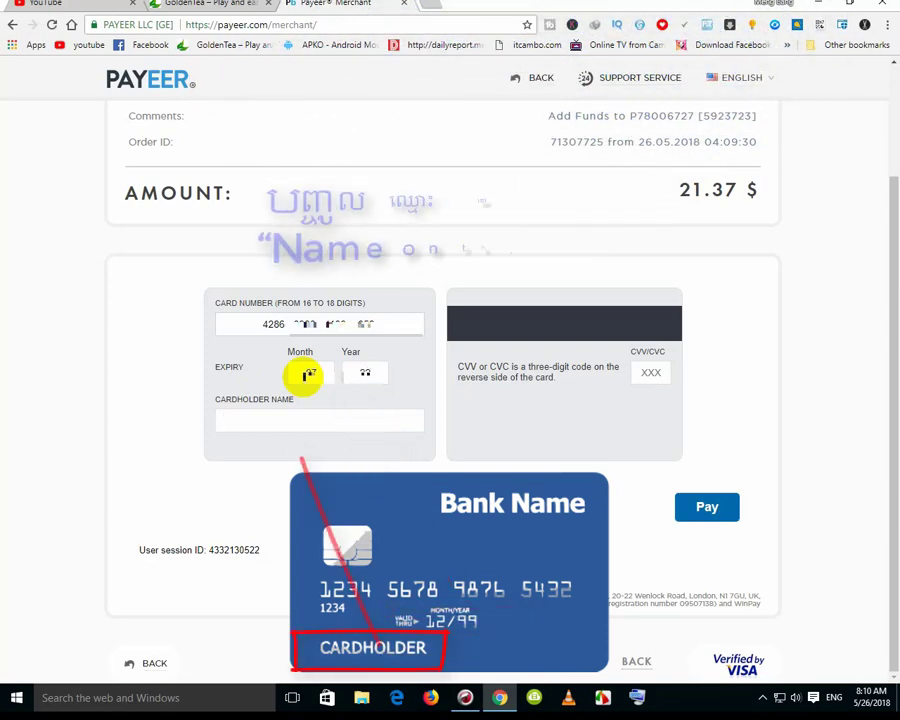
Enter the cardholder's name, recheck the card number, and fill in the CVV security code
left_click(262, 424)
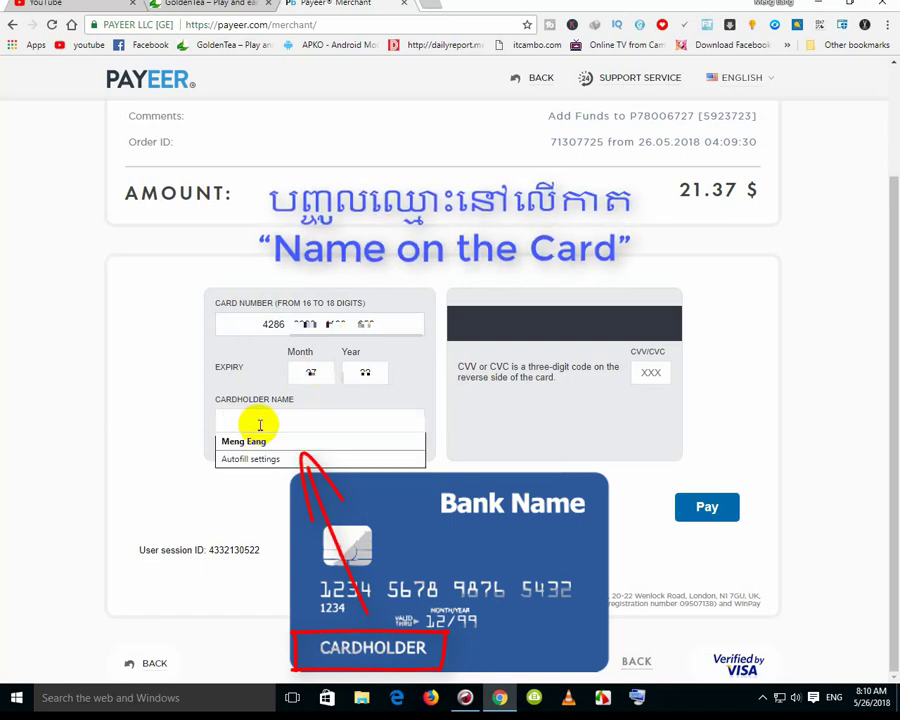
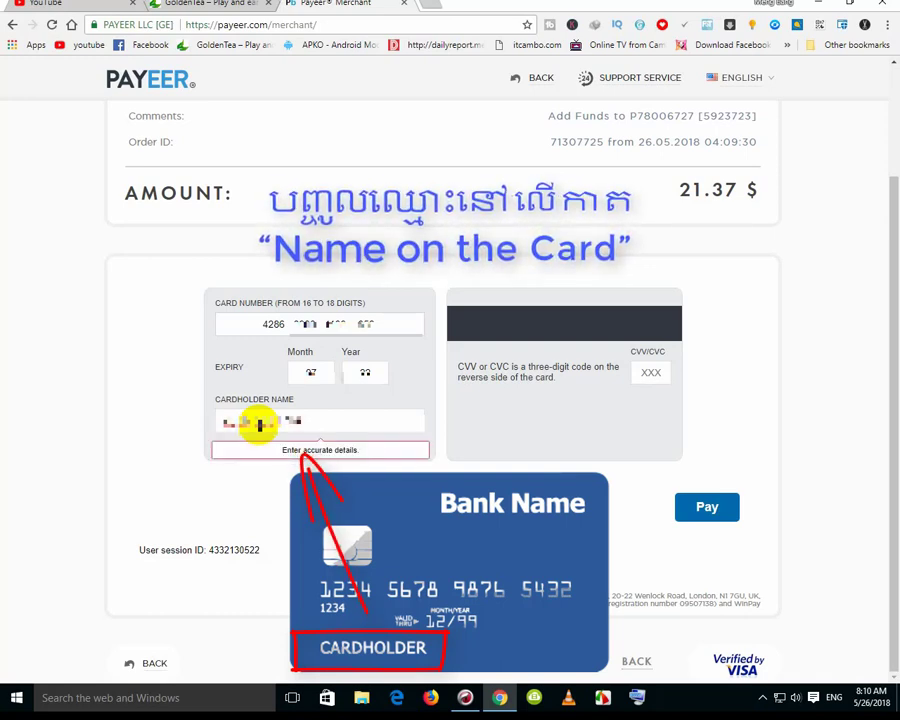
key("Escape")
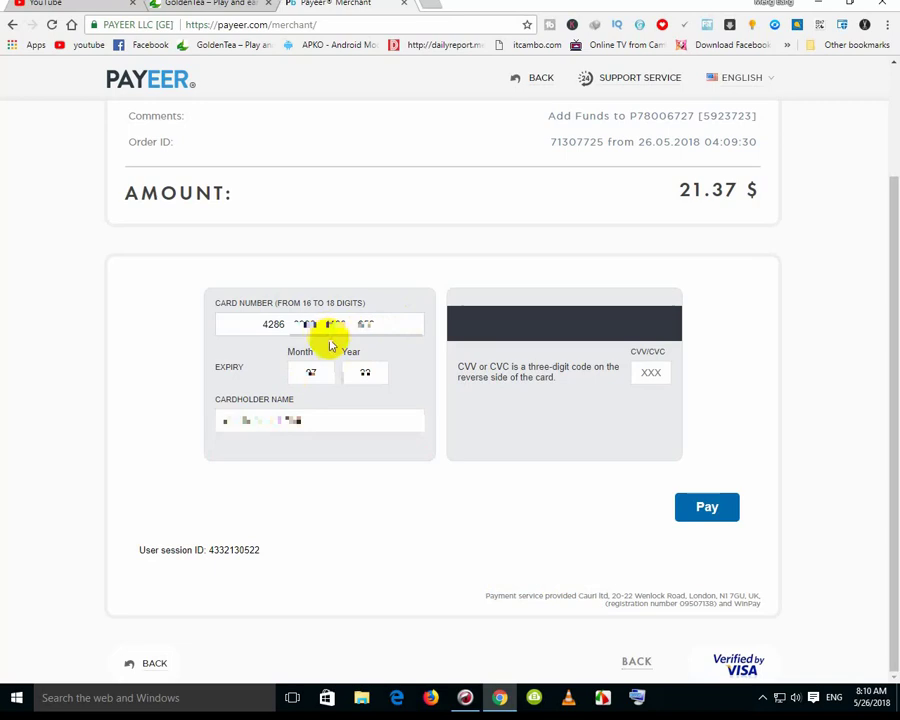
left_click(333, 323)
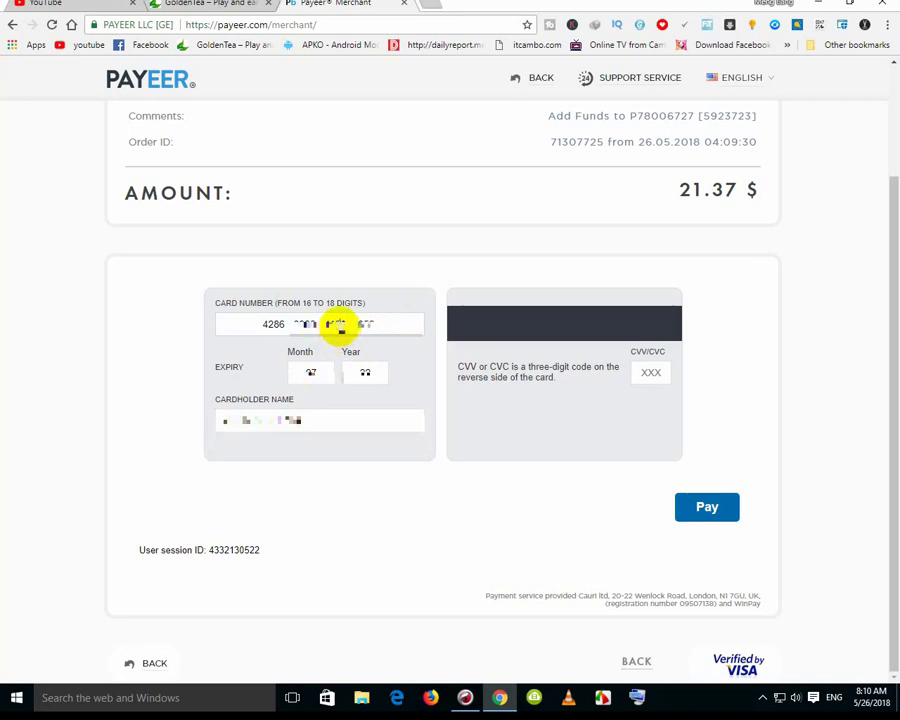
left_click_drag(340, 325, 366, 323)
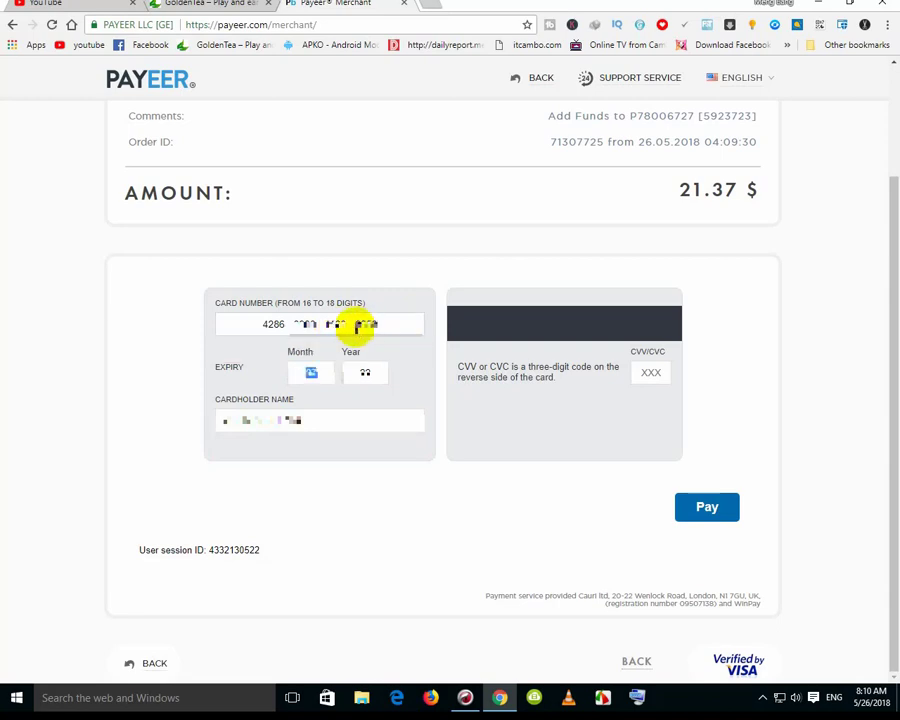
left_click(649, 385)
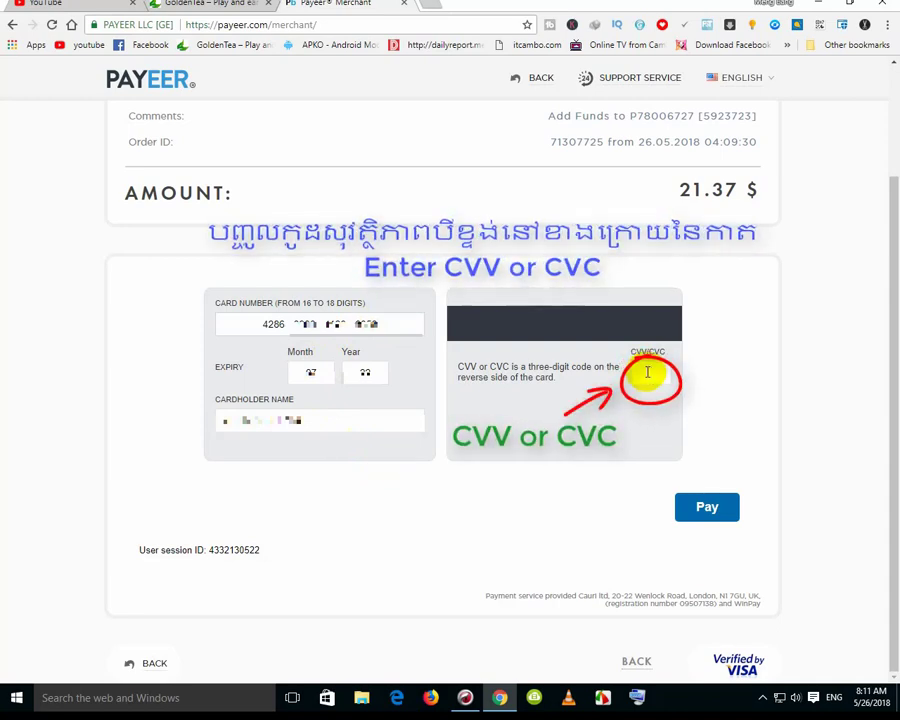
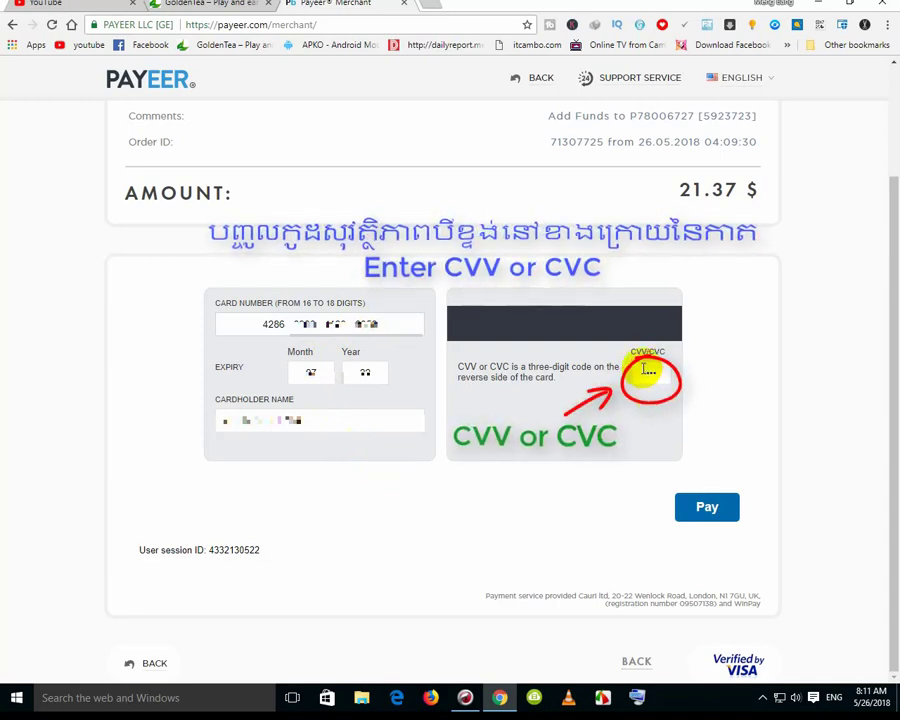
Submit the card payment and review the merchant, amount and date on ABA Bank's page
left_click(700, 503)
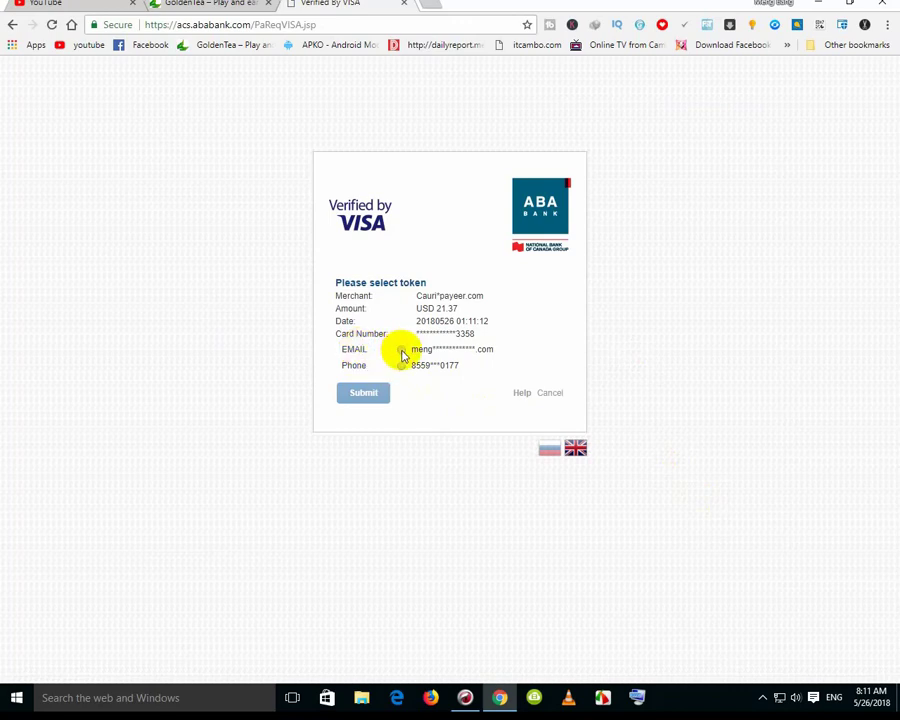
left_click_drag(404, 297, 486, 335)
left_click(460, 293)
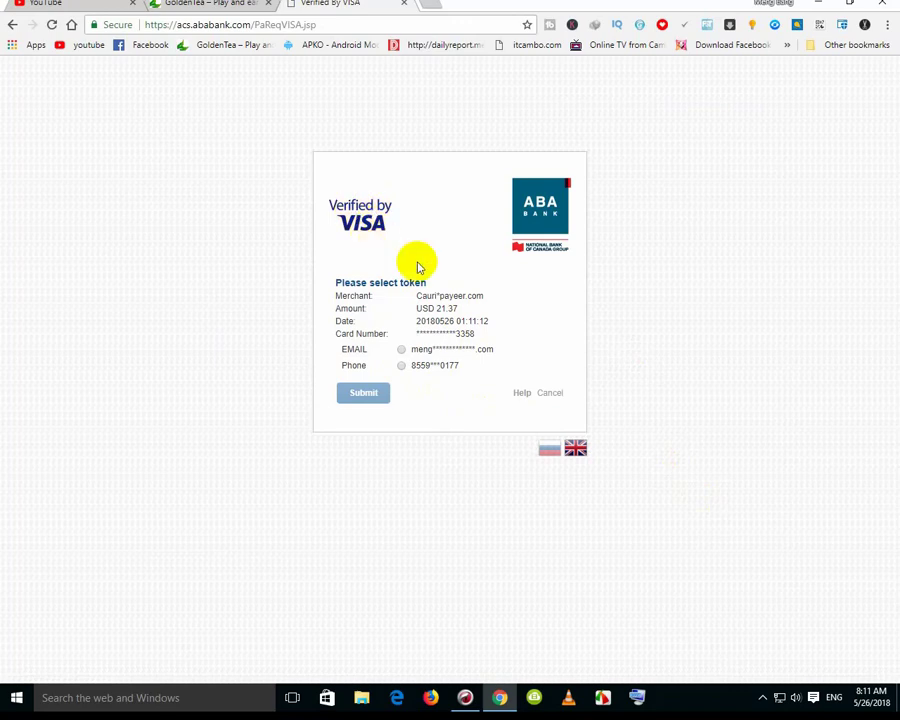
Have the dynamic password sent by email, then open Gmail in a new tab
left_click(401, 349)
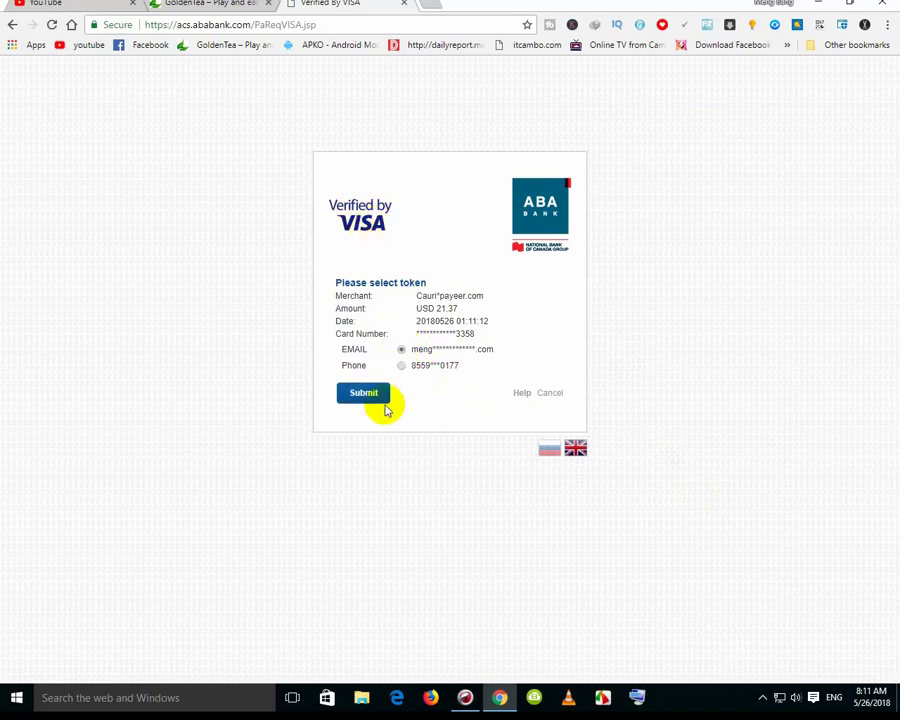
left_click(366, 396)
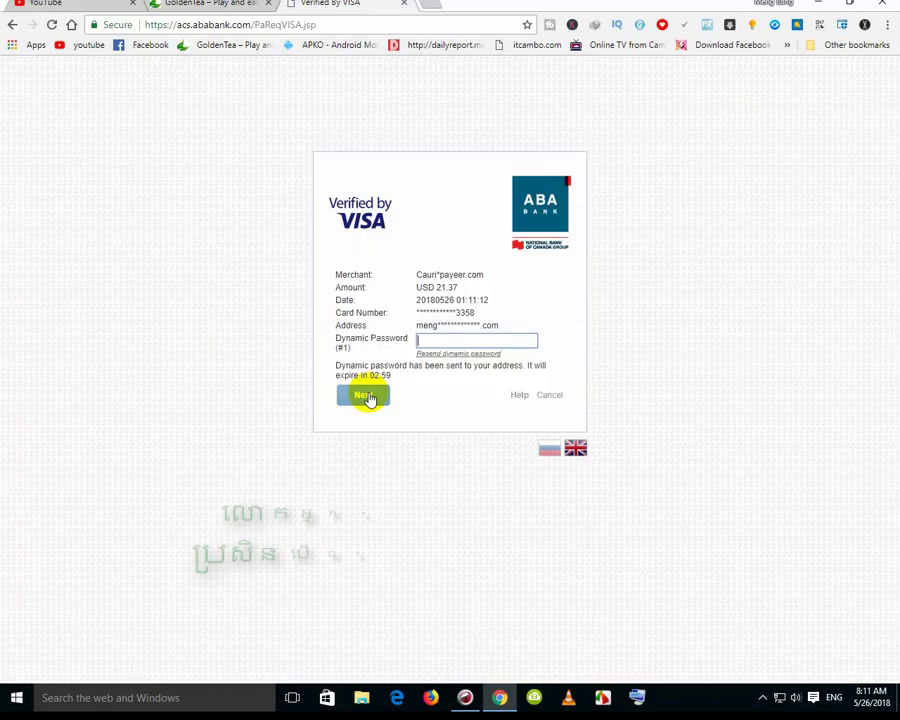
left_click(432, 5)
left_click(745, 80)
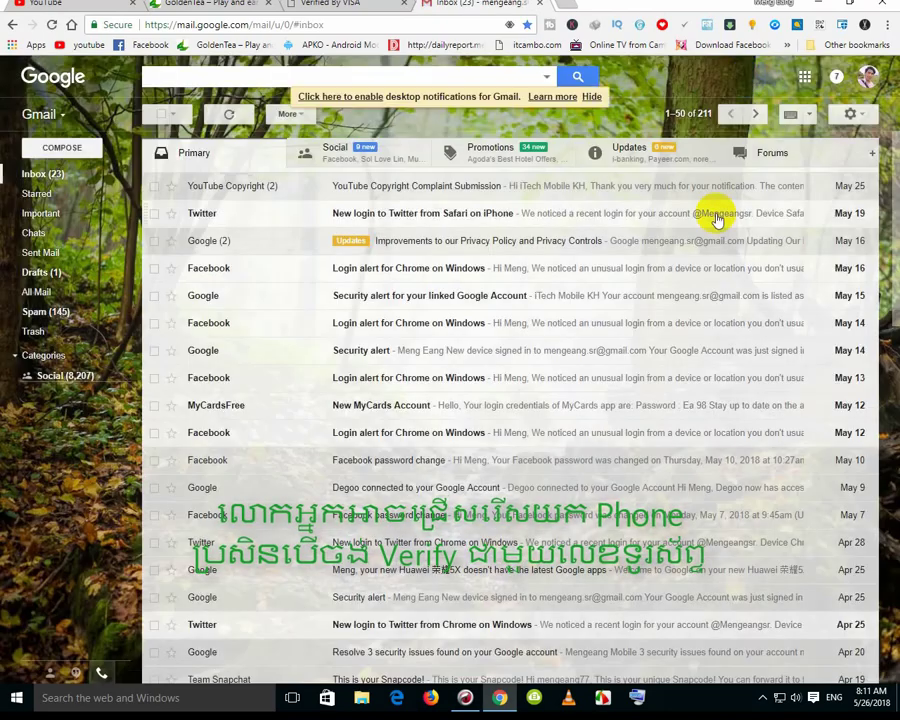
Open the ABA BANK email under Updates, copy the OTP PIN, and return to the bank tab
left_click(663, 162)
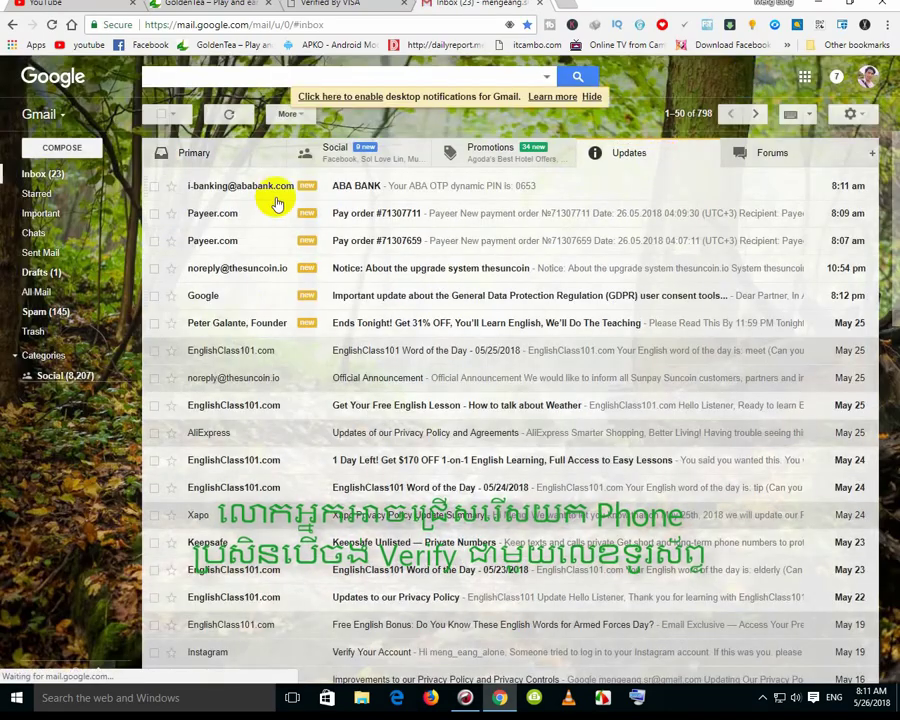
left_click(362, 190)
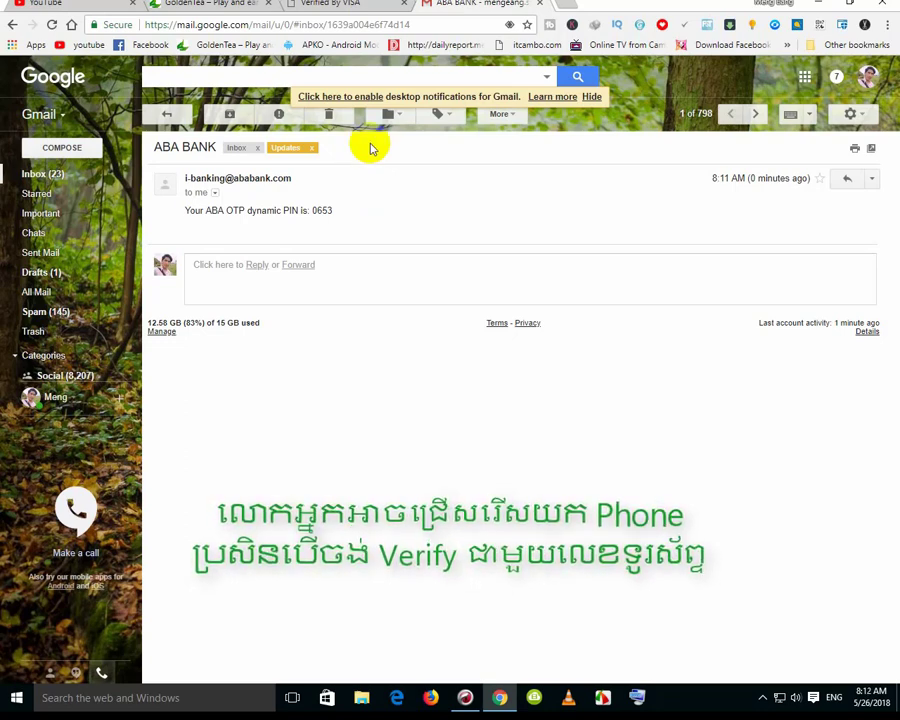
right_click(328, 209)
left_click(341, 217)
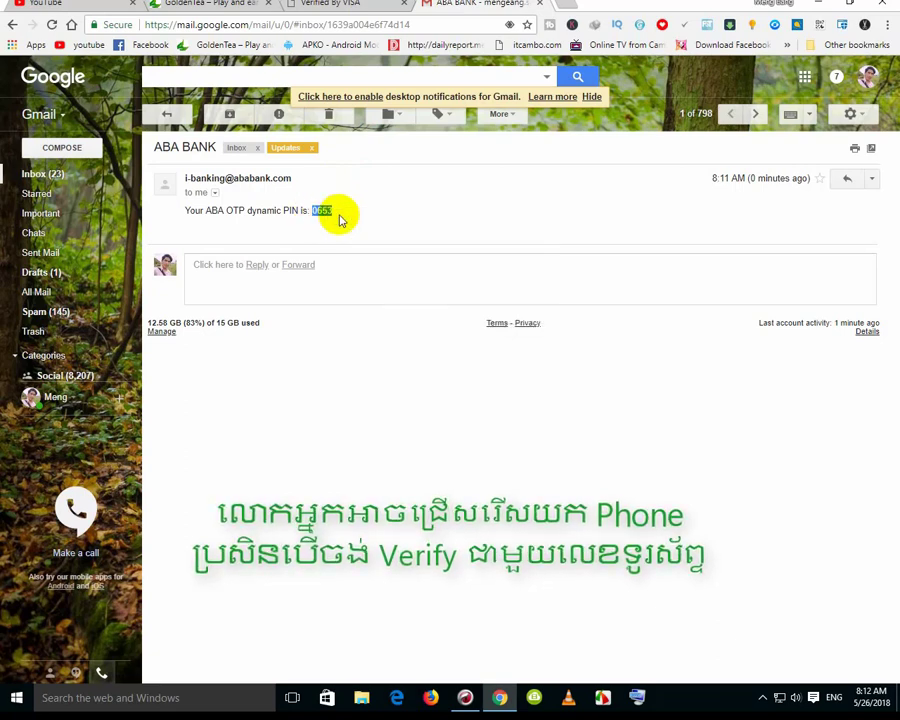
left_click(342, 7)
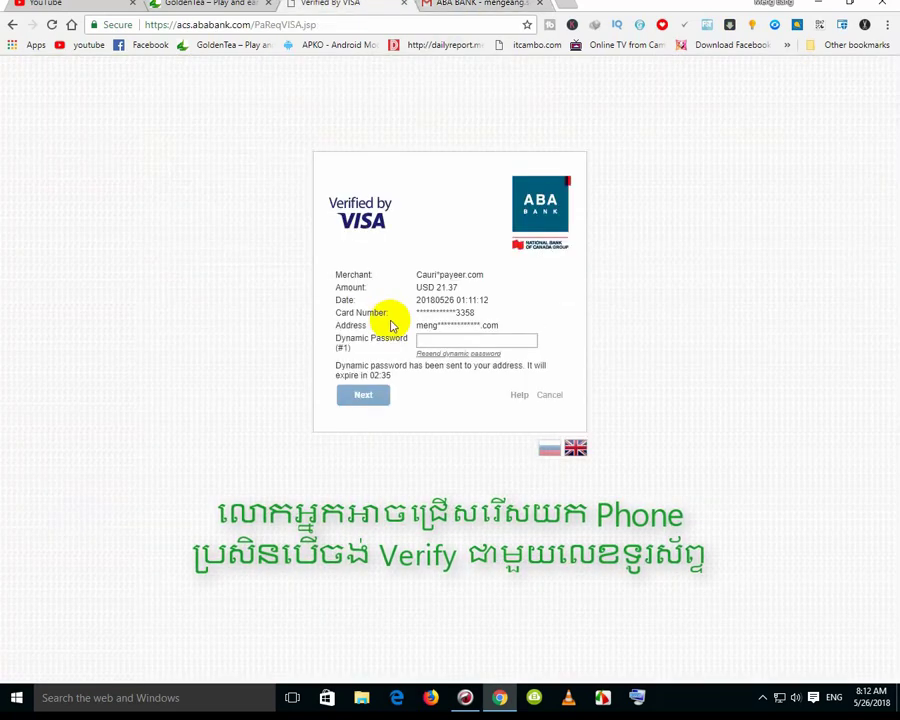
Paste the emailed PIN into the Dynamic Password field and confirm with Next
right_click(423, 342)
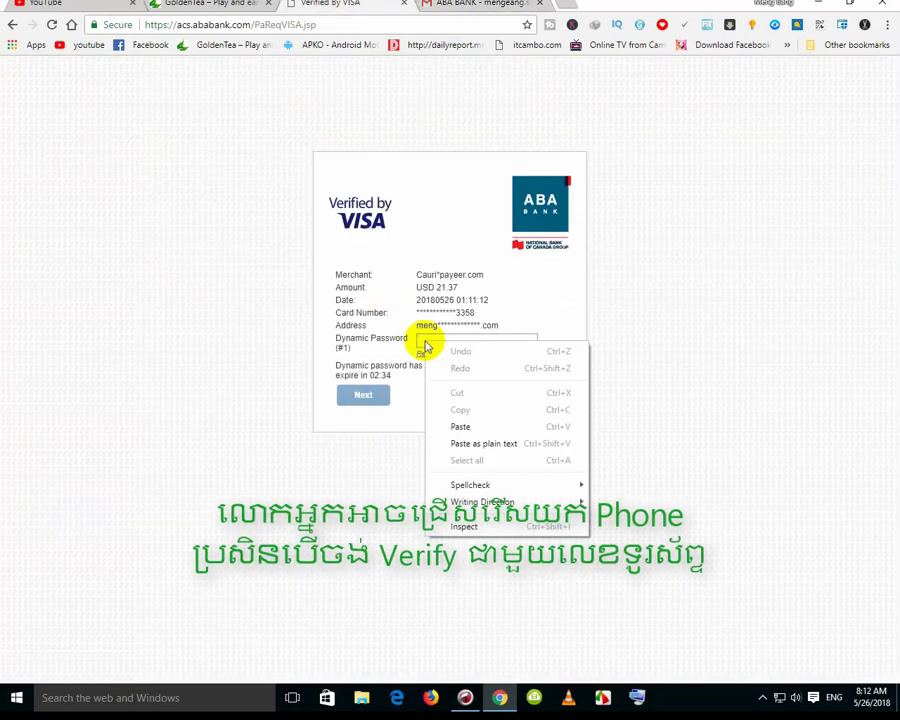
left_click(460, 426)
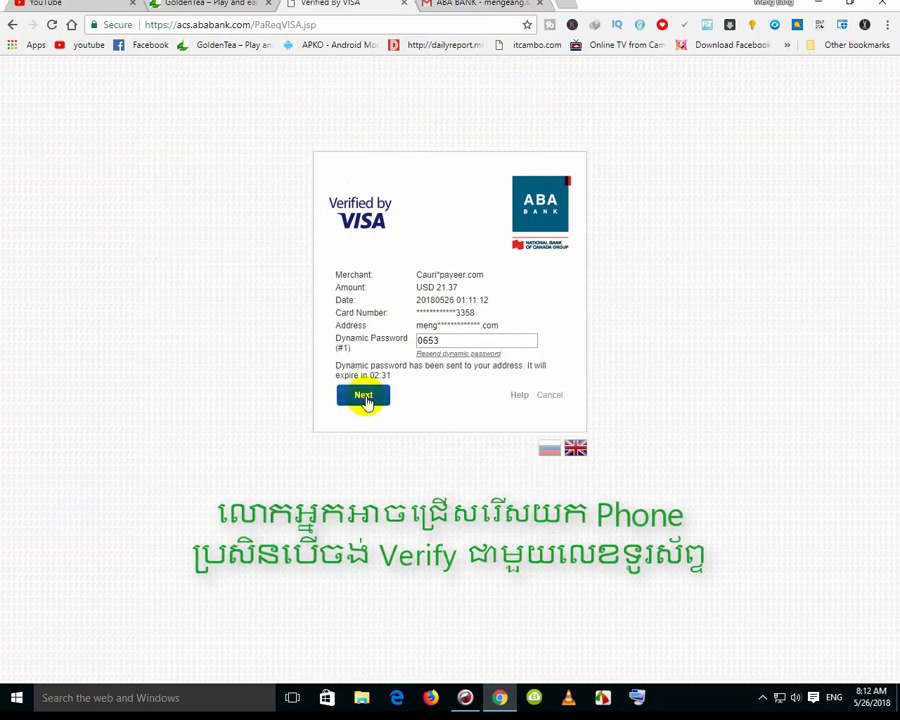
left_click(365, 397)
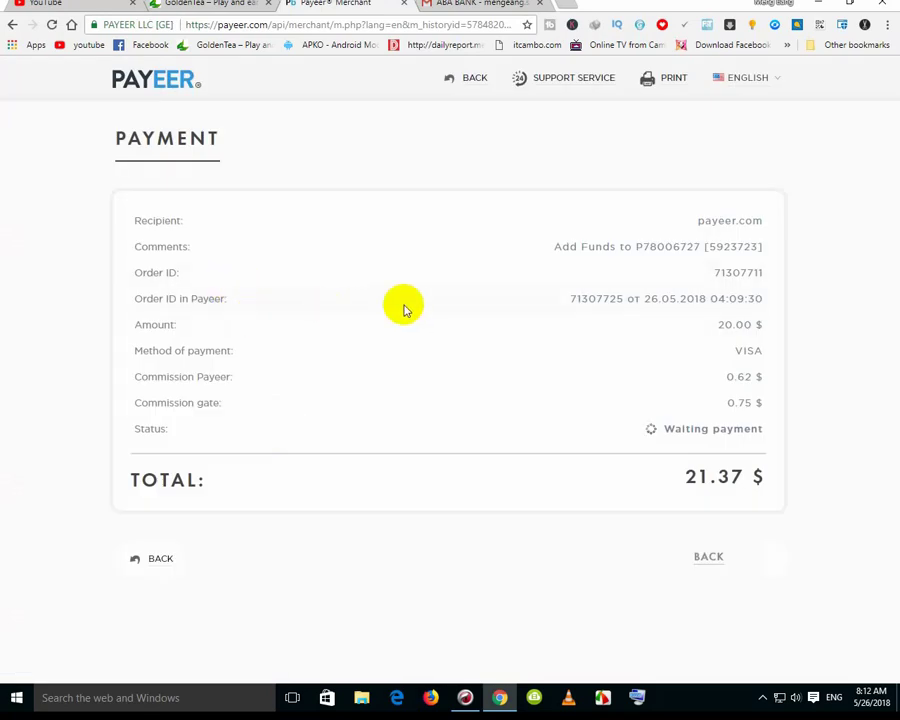
Check the Waiting payment status, then go BACK to the 20.00 $ order's invoice
left_click_drag(665, 428, 760, 428)
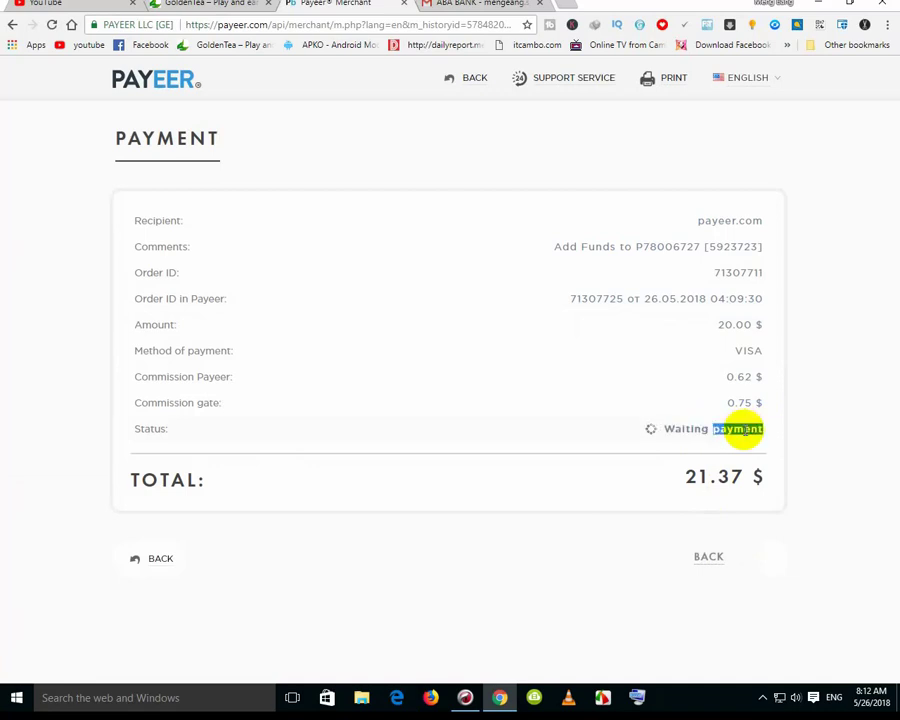
left_click(745, 428)
left_click_drag(664, 428, 743, 426)
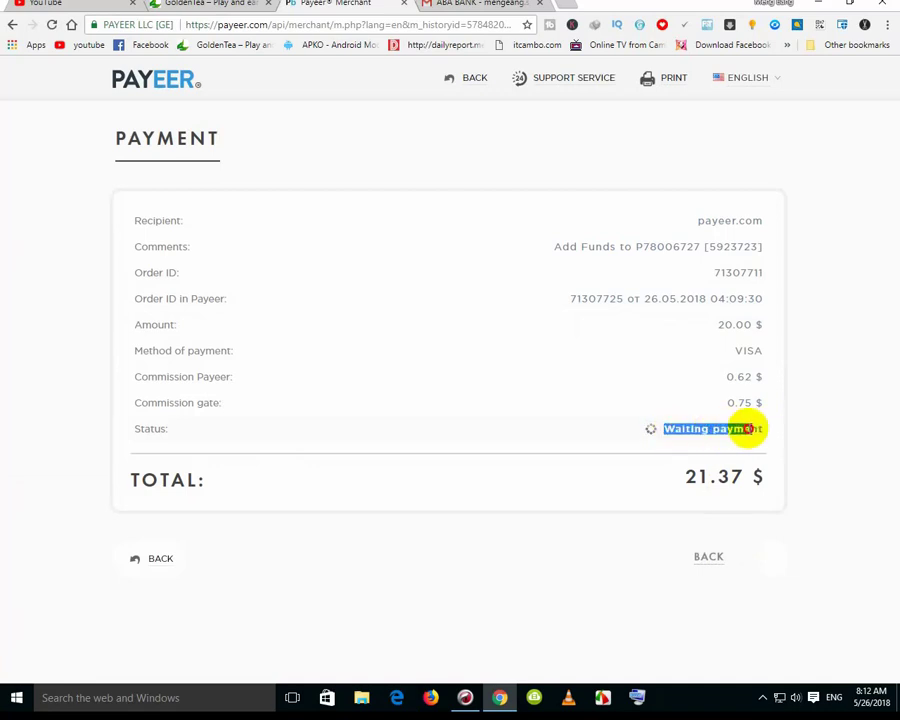
left_click(767, 430)
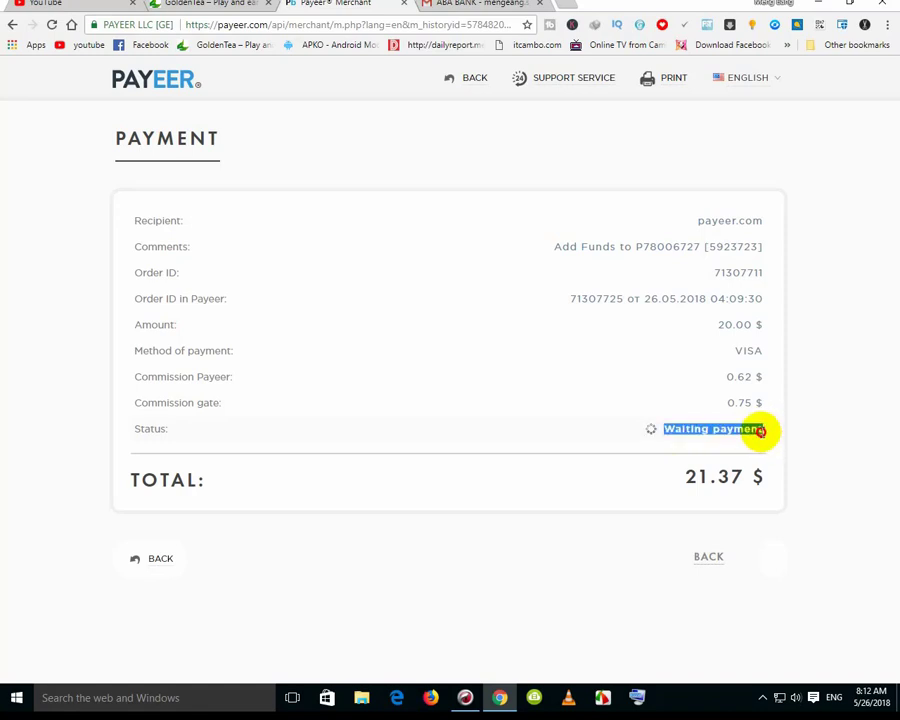
left_click(662, 438)
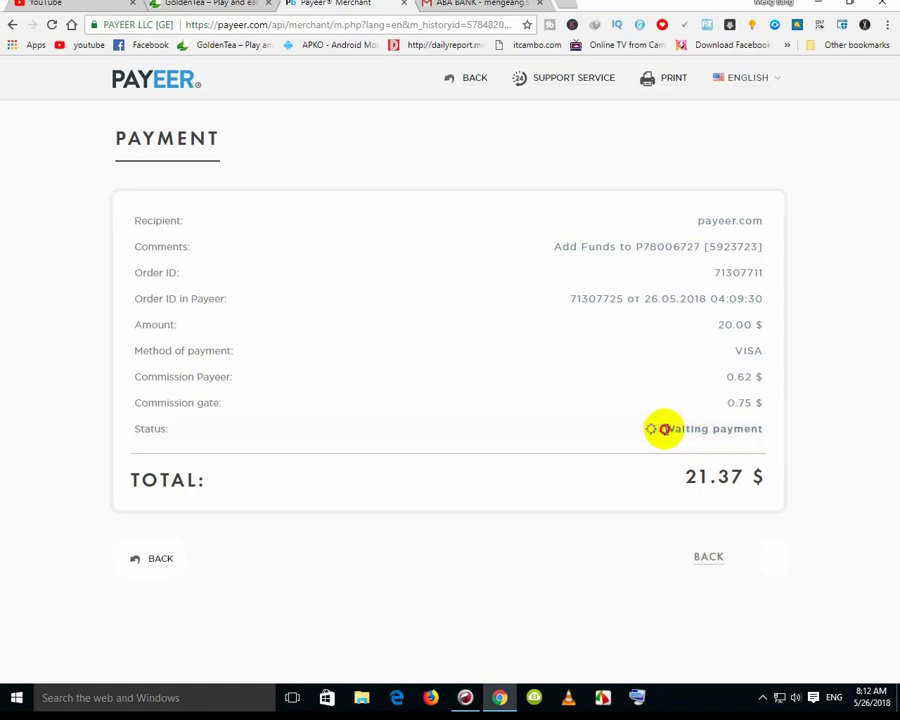
left_click_drag(664, 428, 767, 428)
left_click(767, 428)
triple_click(760, 430)
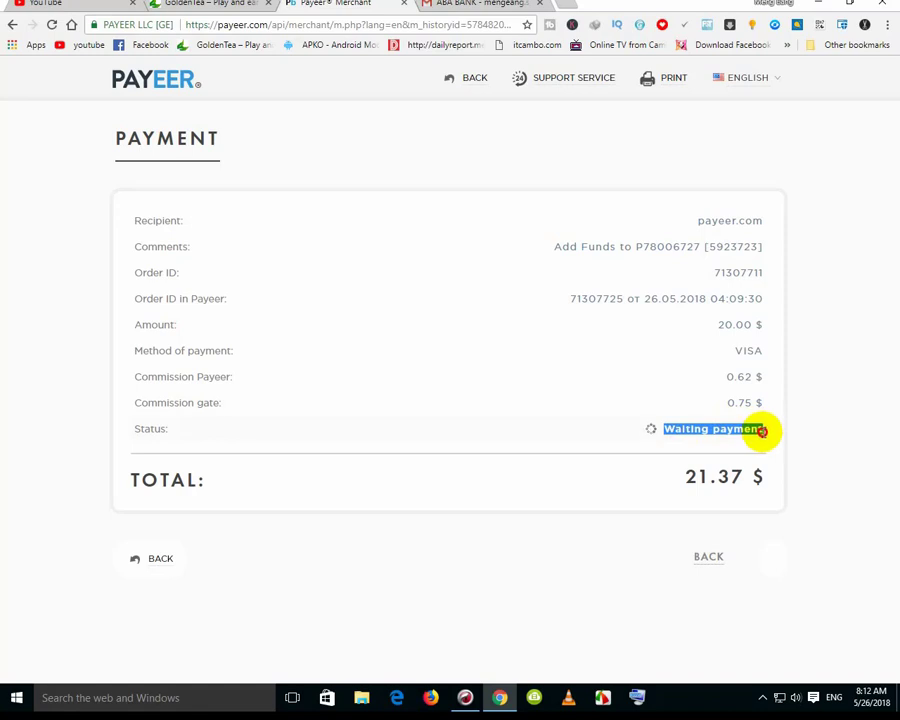
left_click(648, 434)
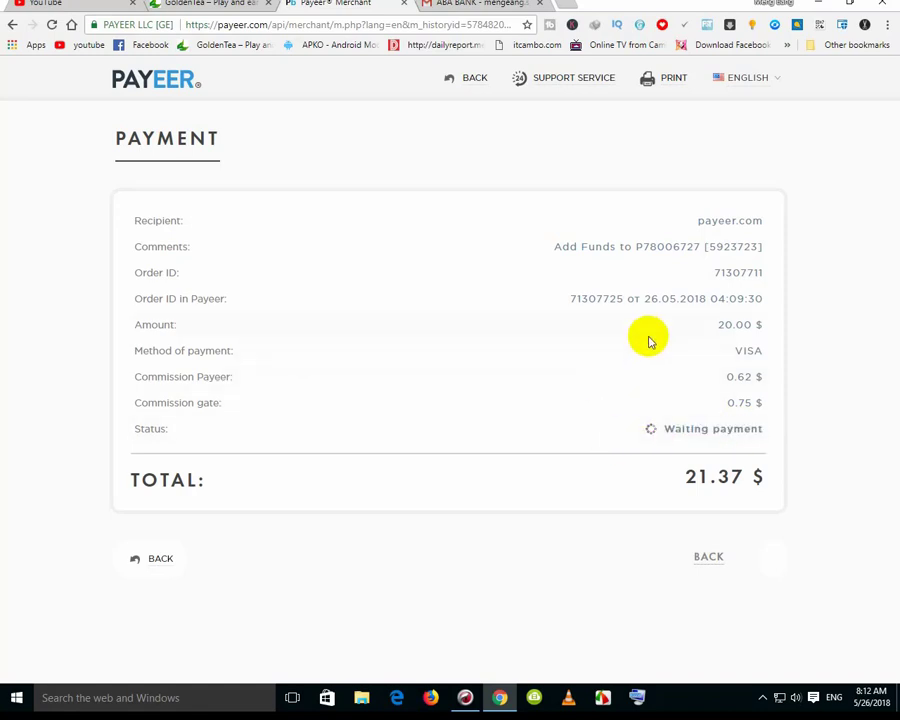
left_click(704, 558)
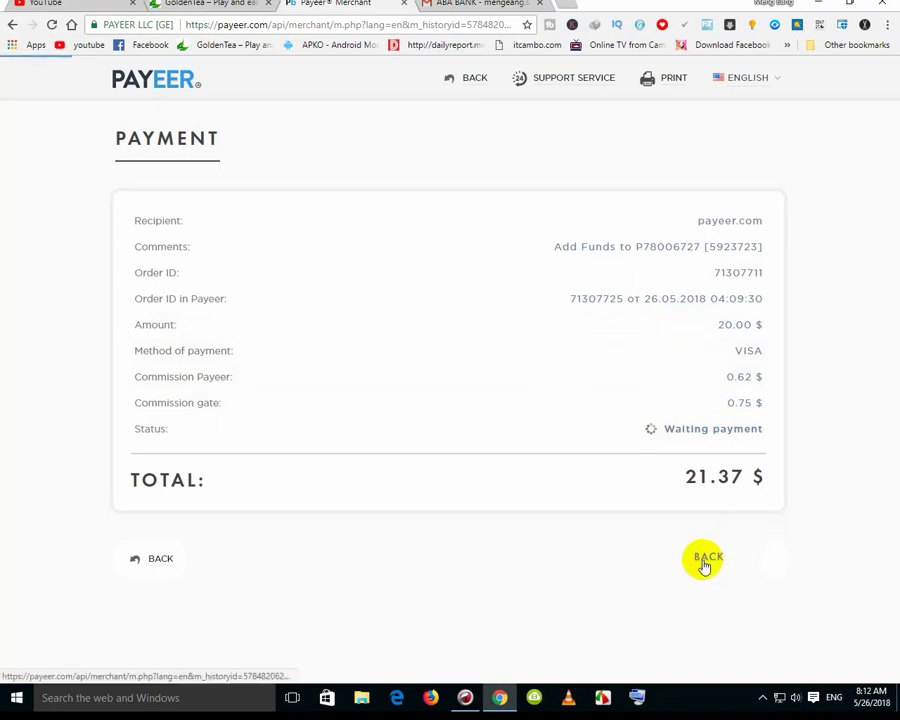
Open the Payeer account dashboard showing the $20 balance
left_click(138, 80)
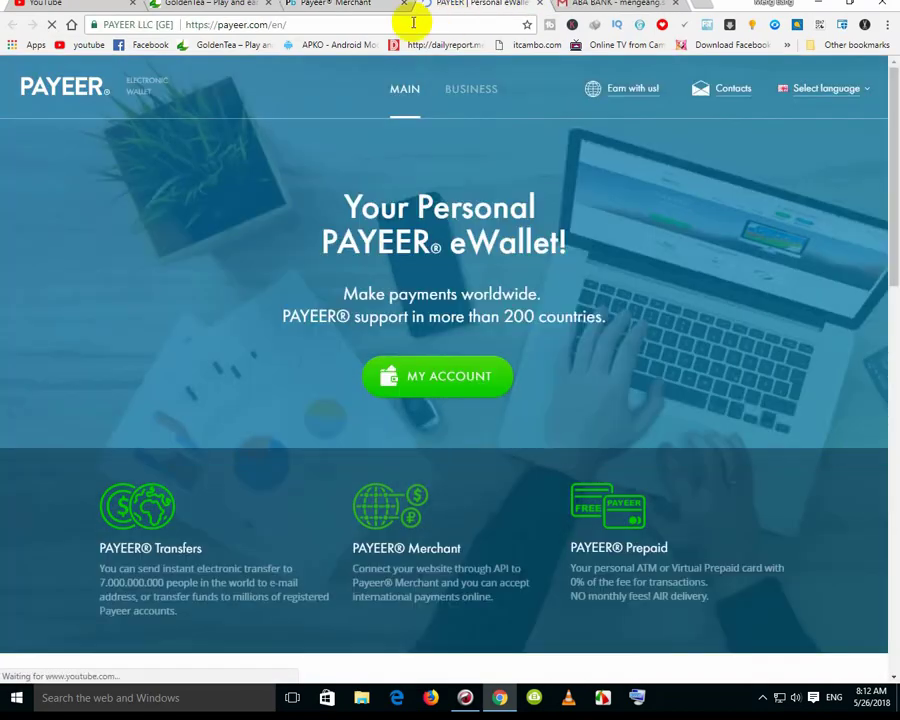
left_click(435, 373)
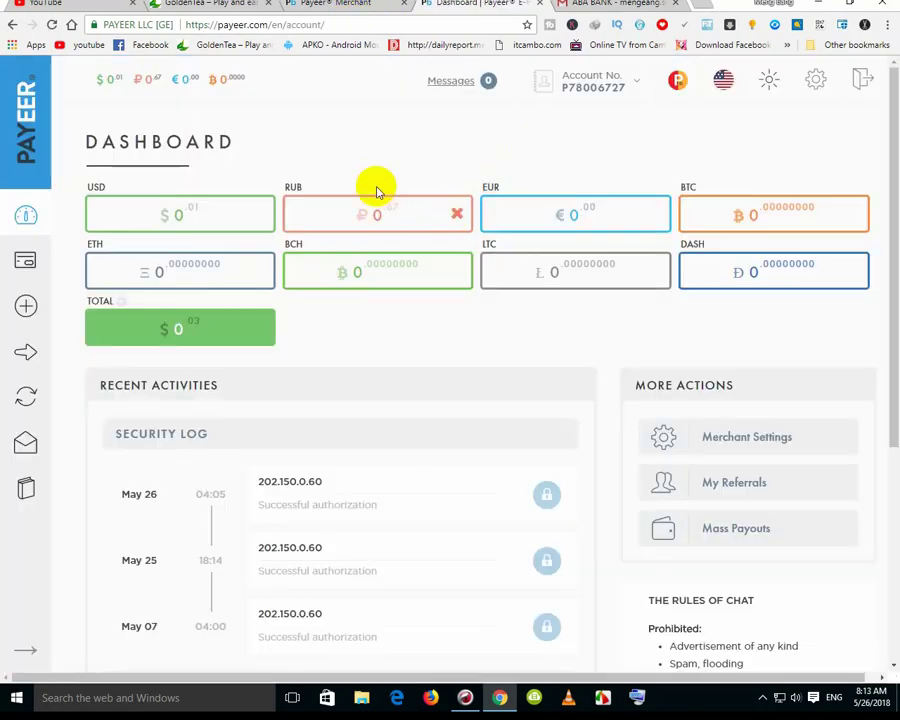
scroll(378, 200, "down", 4)
scroll(378, 205, "up", 3)
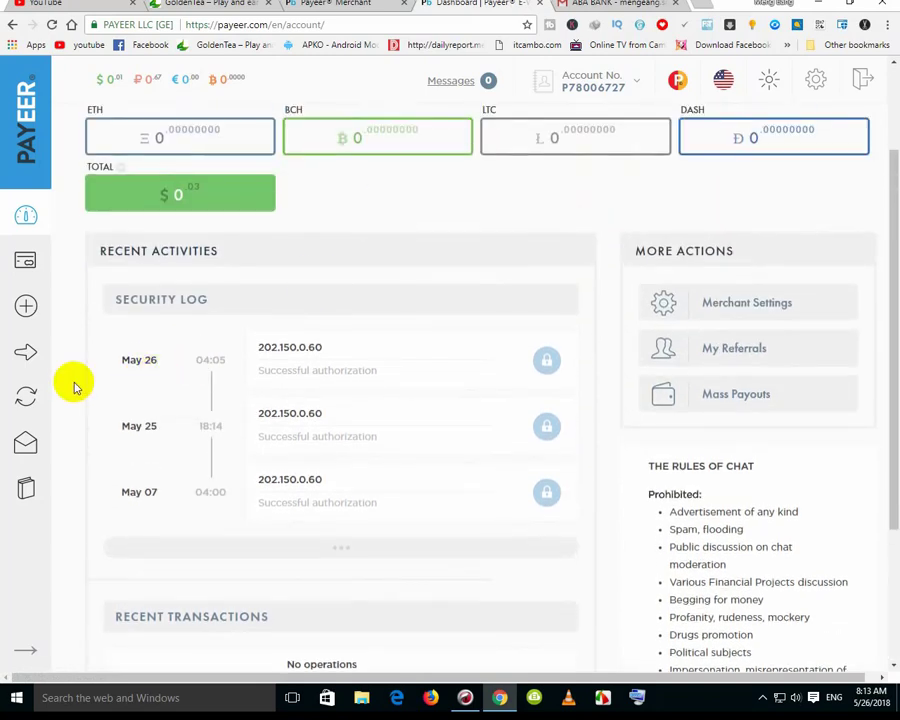
Browse the History, Support tickets and Transfer pages, then return to the Dashboard
left_click(24, 488)
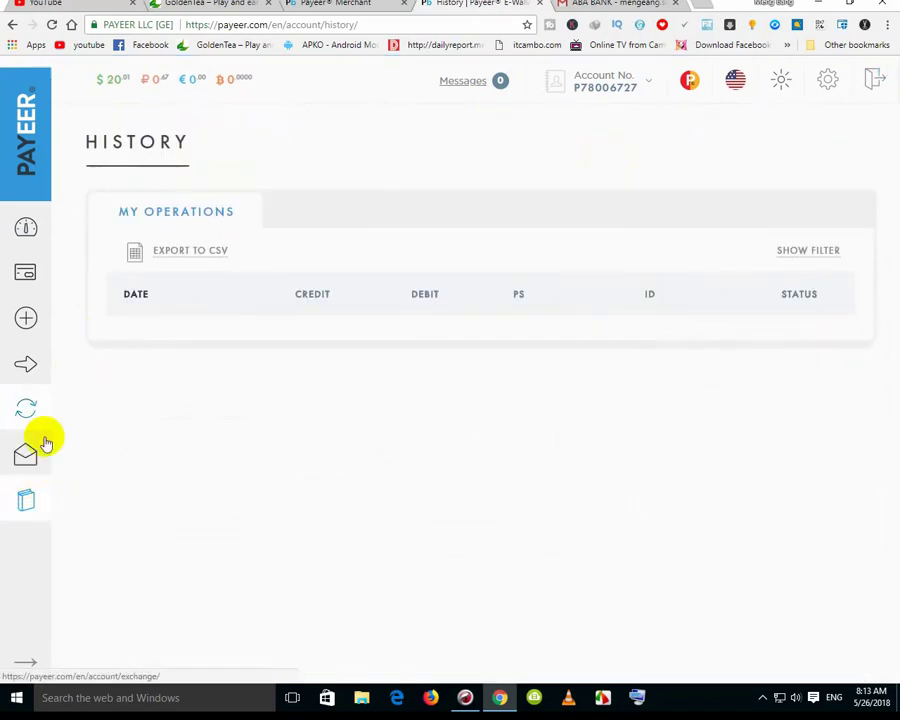
left_click(30, 460)
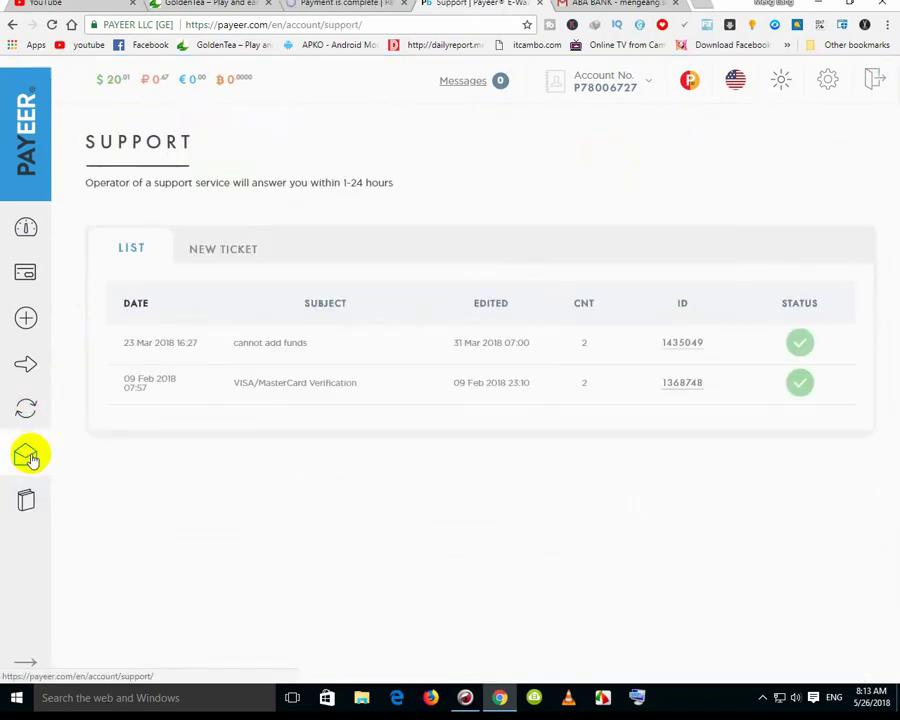
left_click(220, 251)
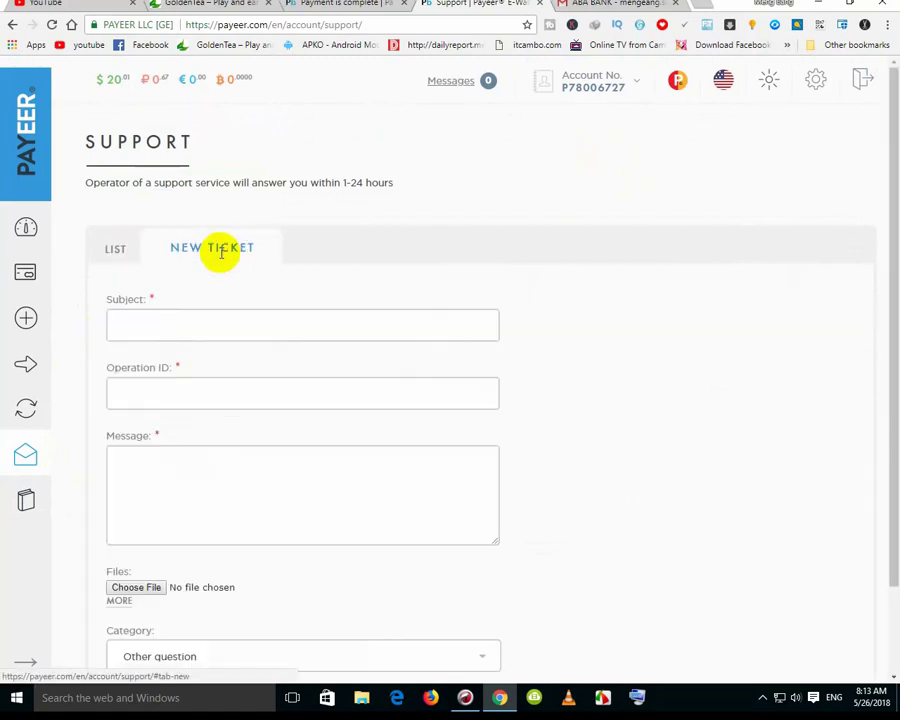
left_click(120, 250)
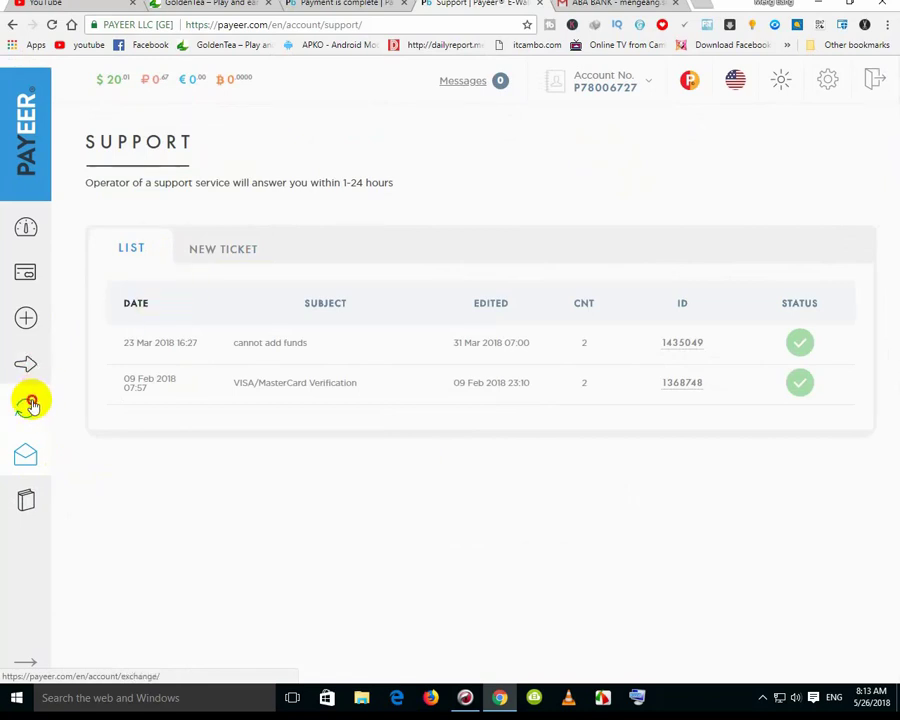
left_click(32, 365)
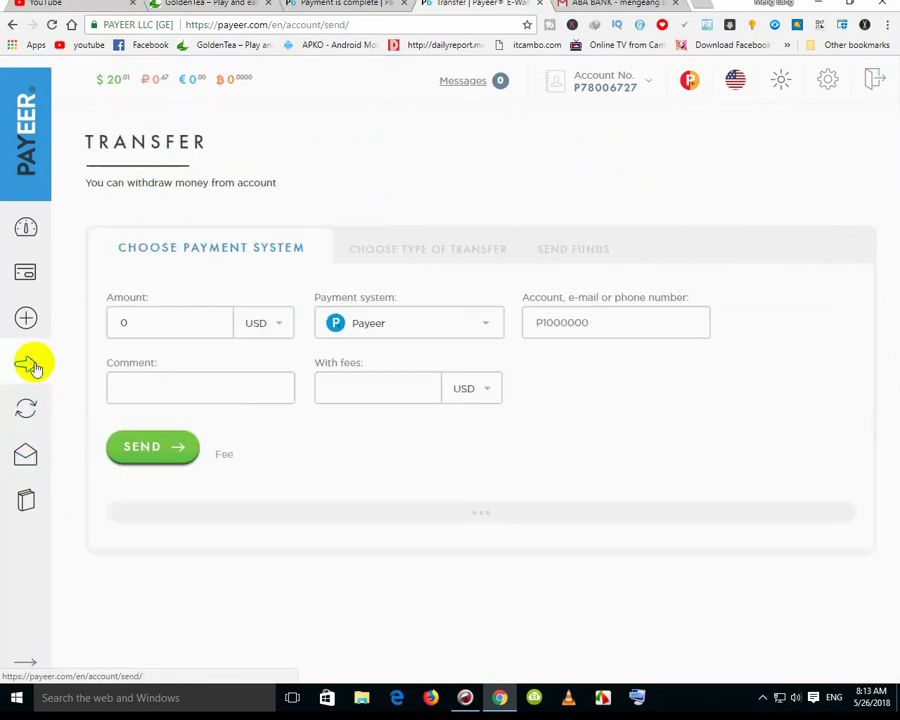
left_click(26, 226)
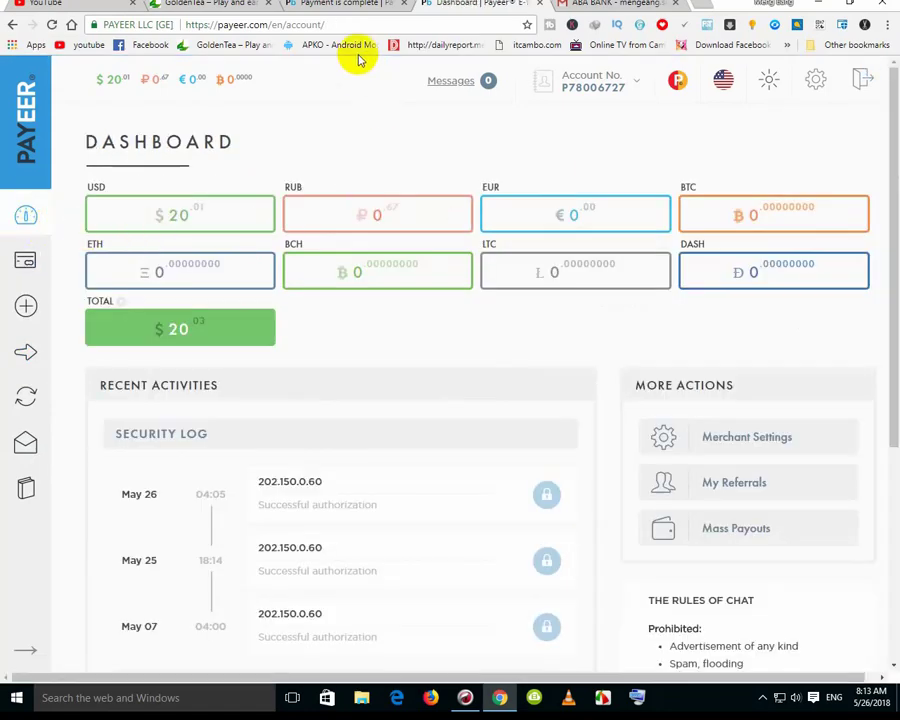
left_click(607, 5)
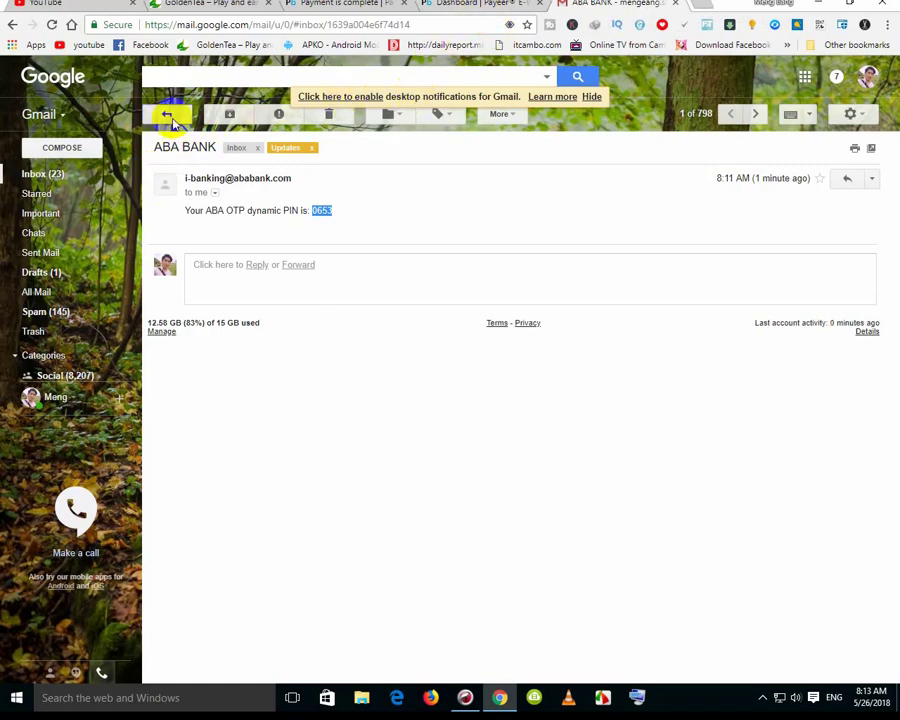
left_click(167, 114)
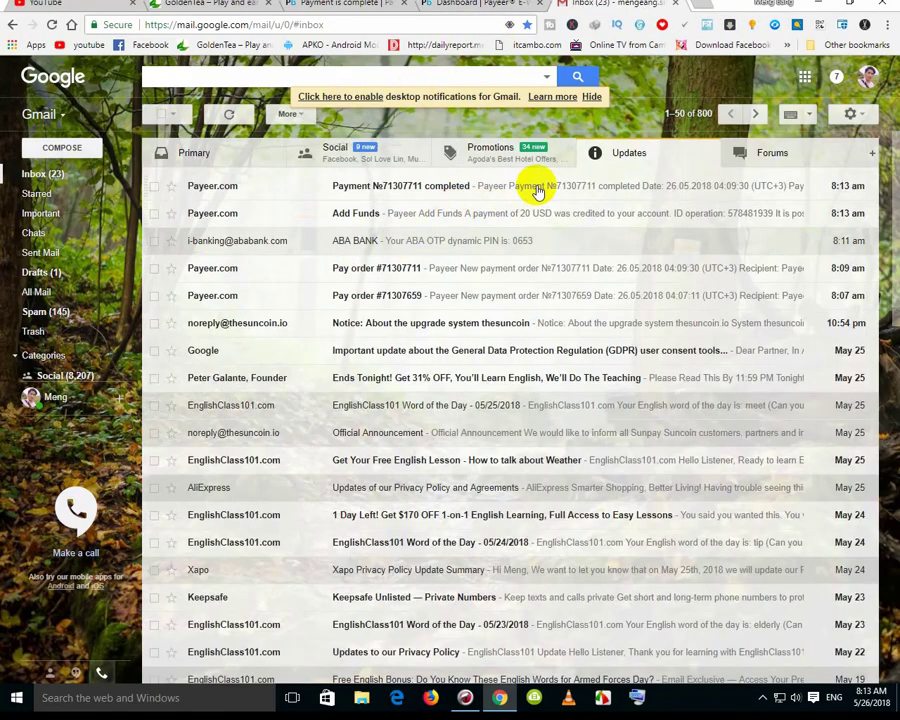
left_click(534, 186)
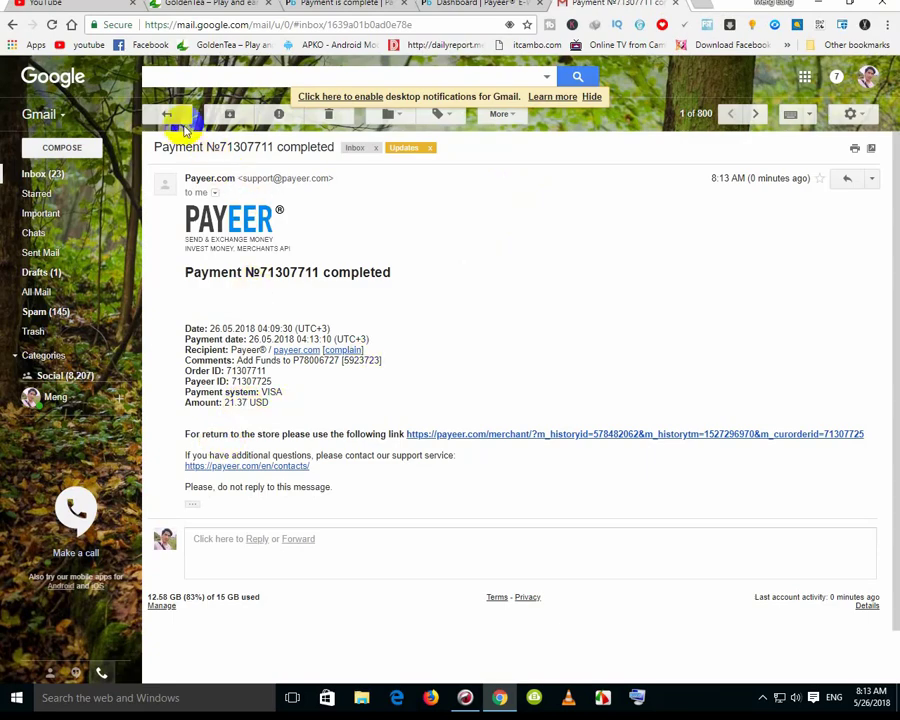
left_click(167, 114)
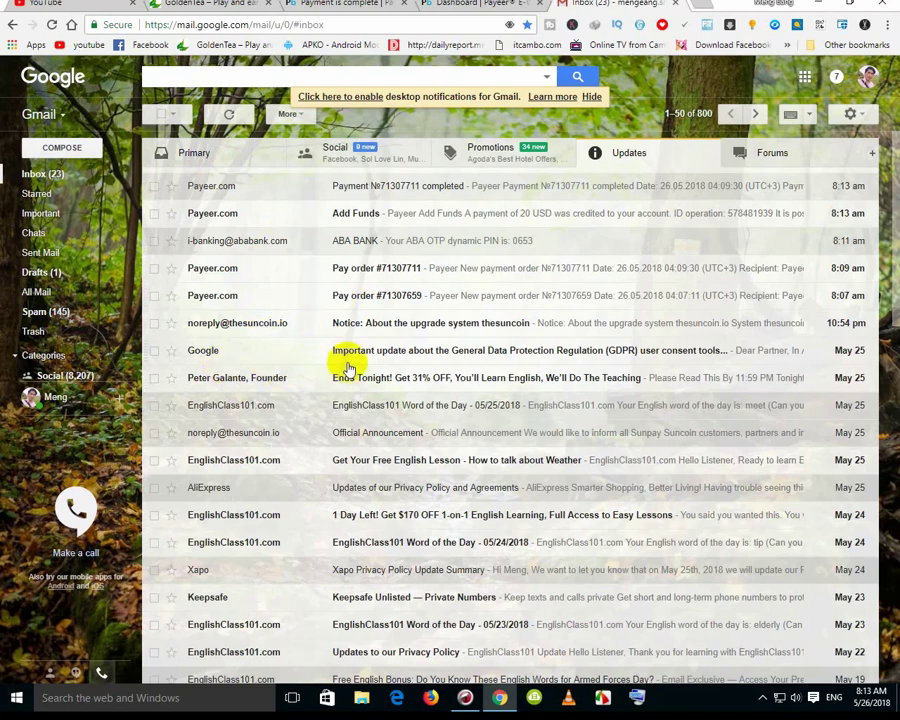
left_click(402, 297)
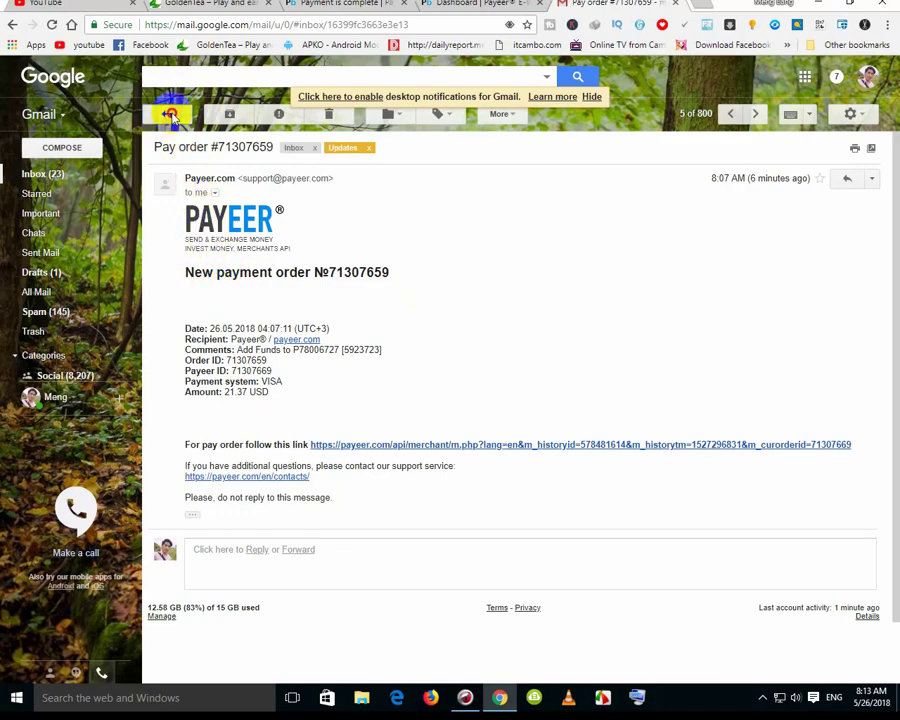
left_click(166, 113)
left_click(338, 214)
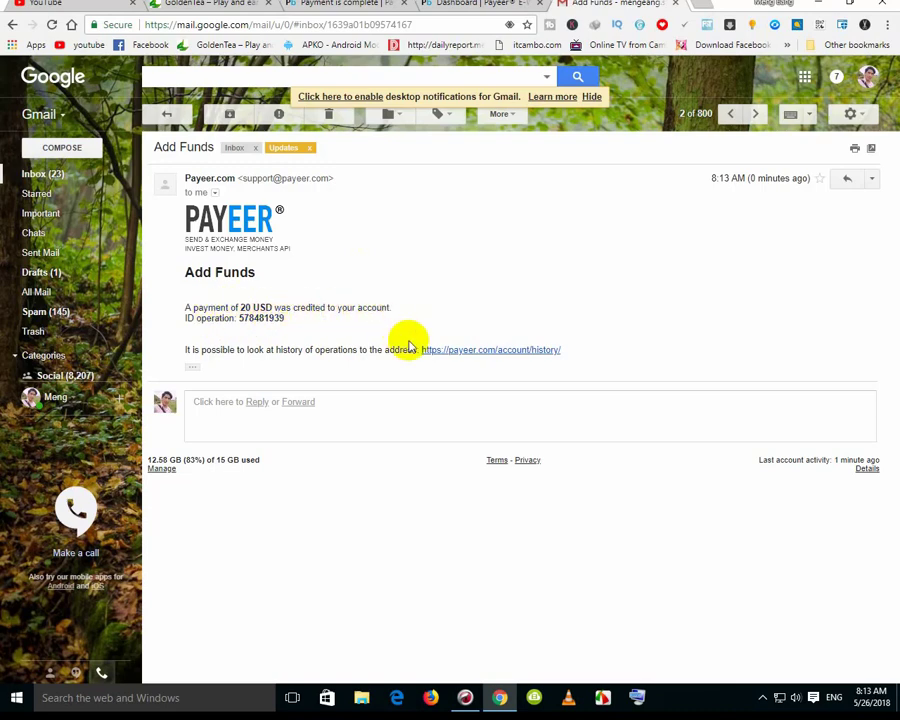
left_click(167, 115)
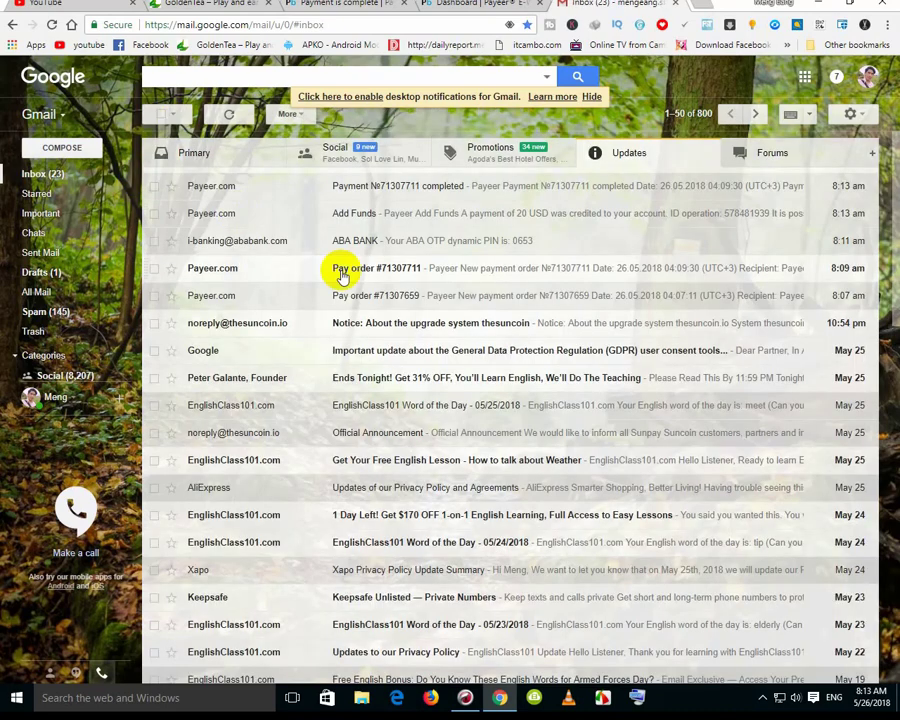
left_click(424, 190)
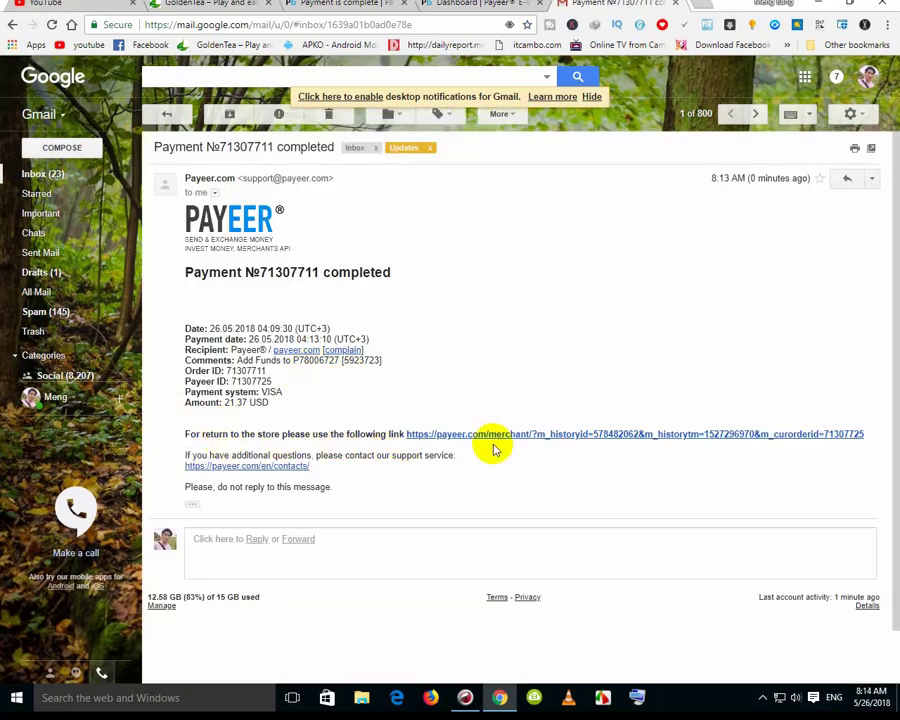
left_click(605, 434)
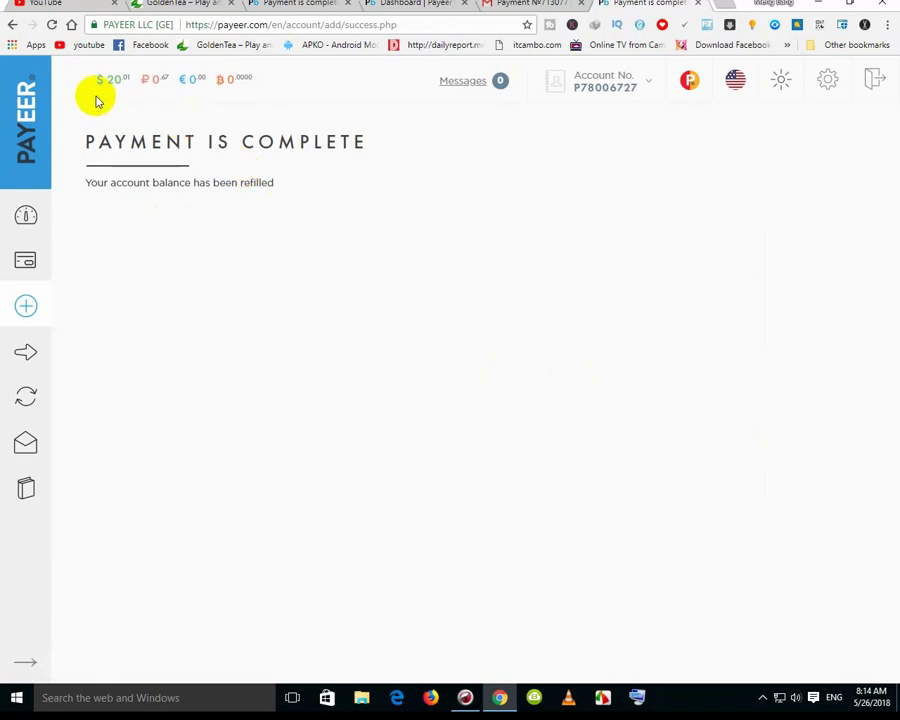
Return via the PAYEER home page to the dashboard and check the $20.03 total balance
left_click(24, 136)
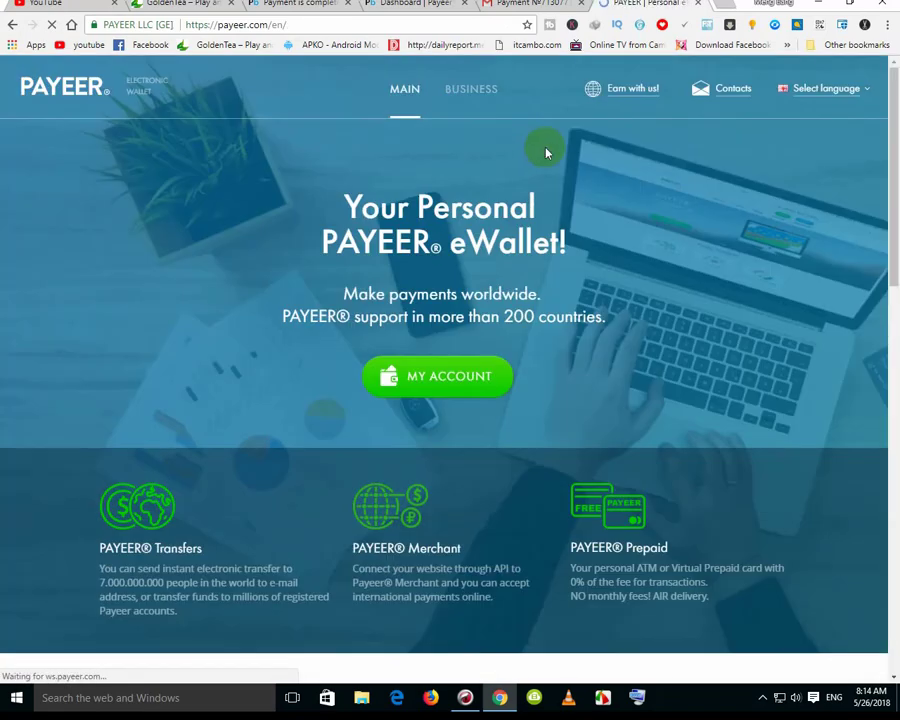
left_click(438, 373)
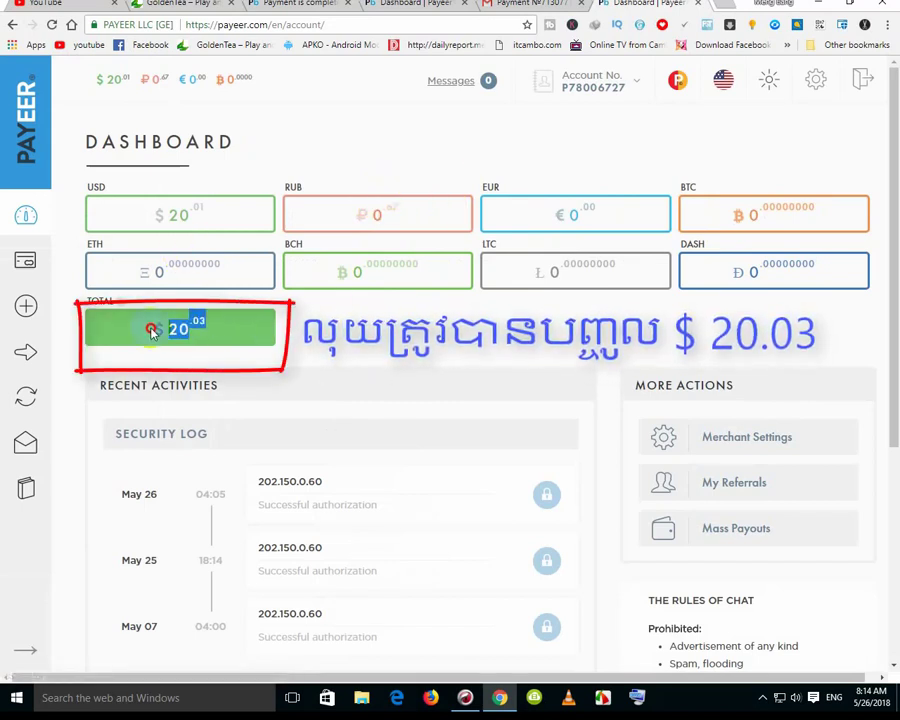
left_click_drag(220, 337, 152, 331)
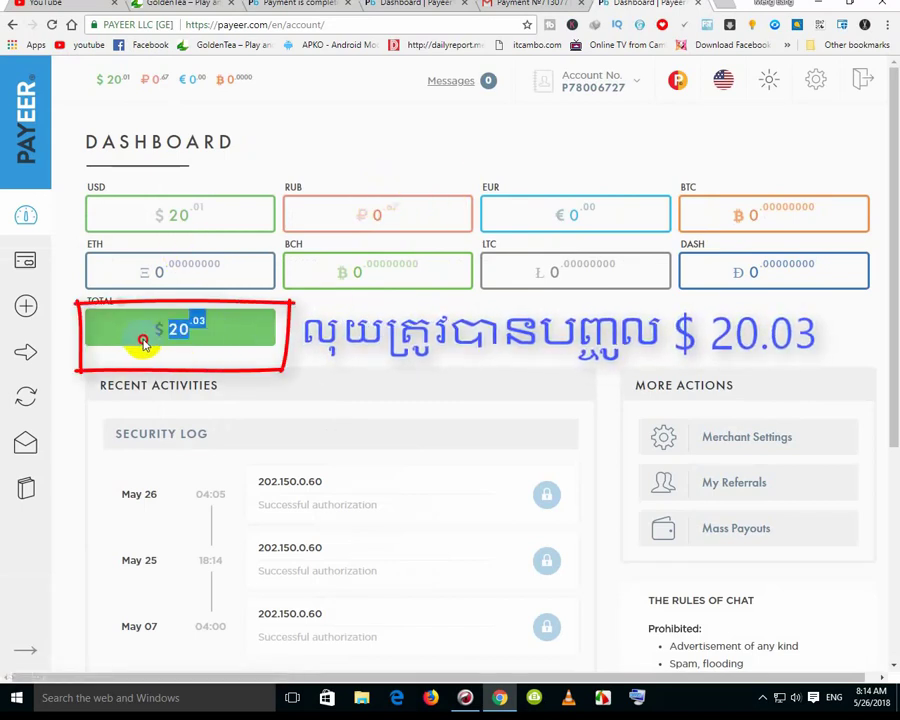
left_click(393, 340)
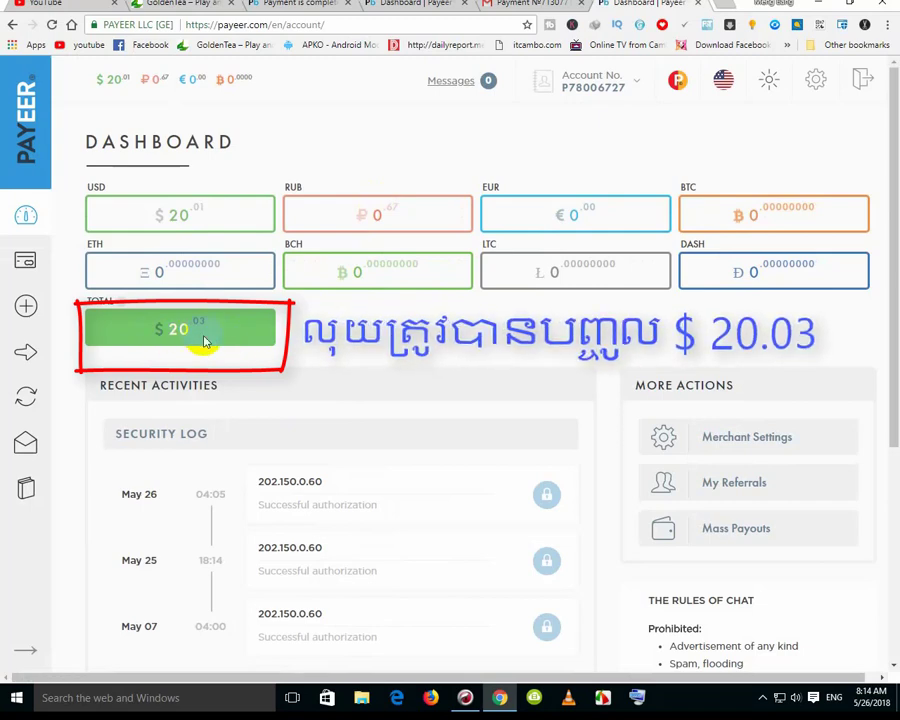